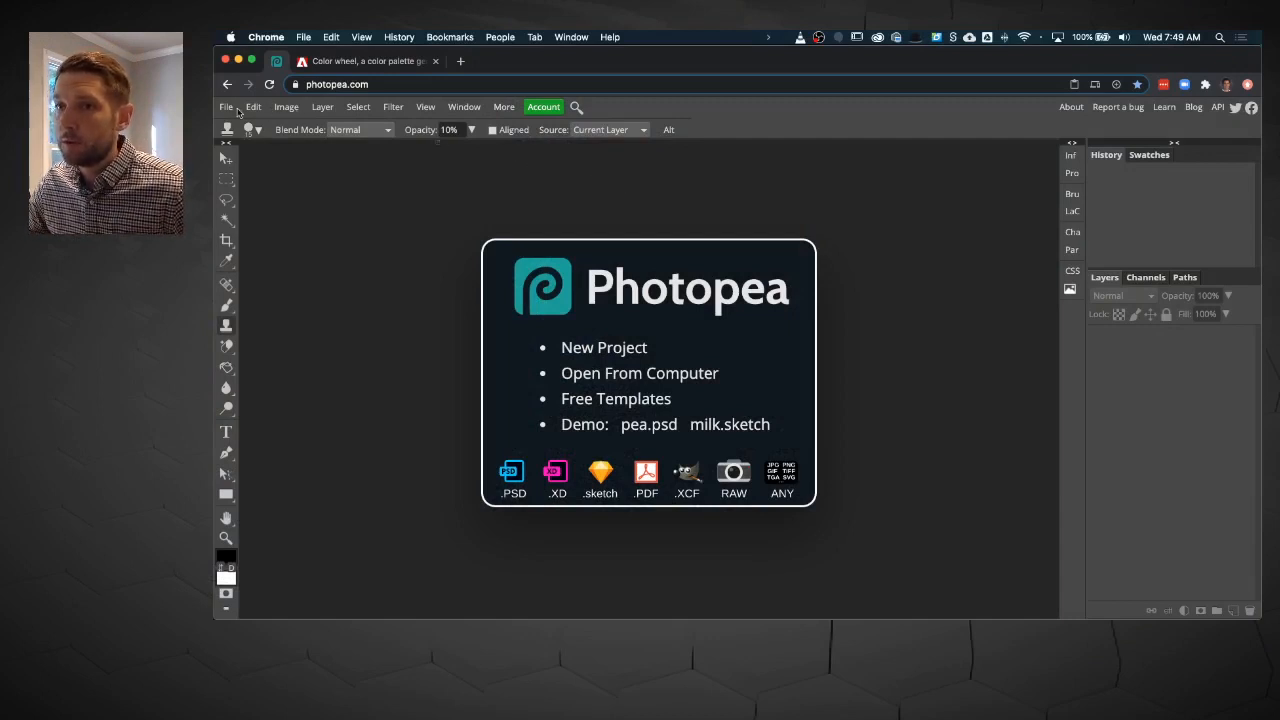
Step: Create a new project from the Instagram preset at 1080 x 1080 px with a white background
left_click(620, 347)
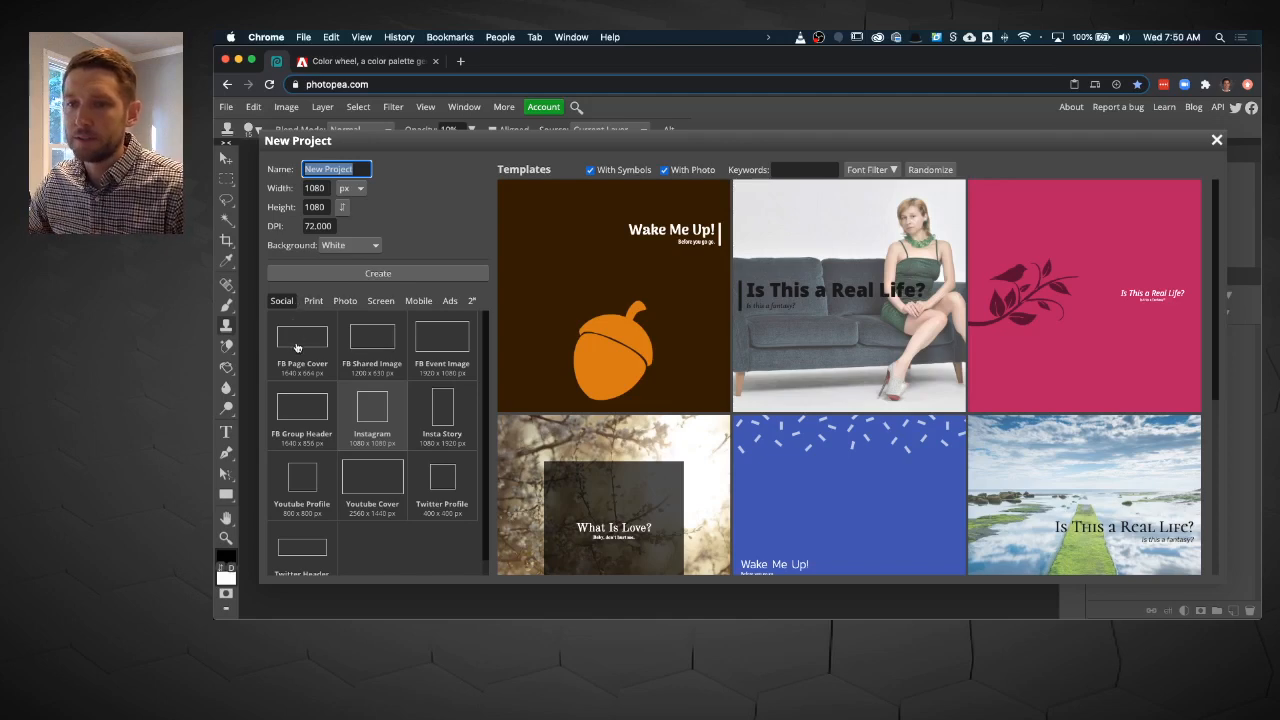
left_click(285, 305)
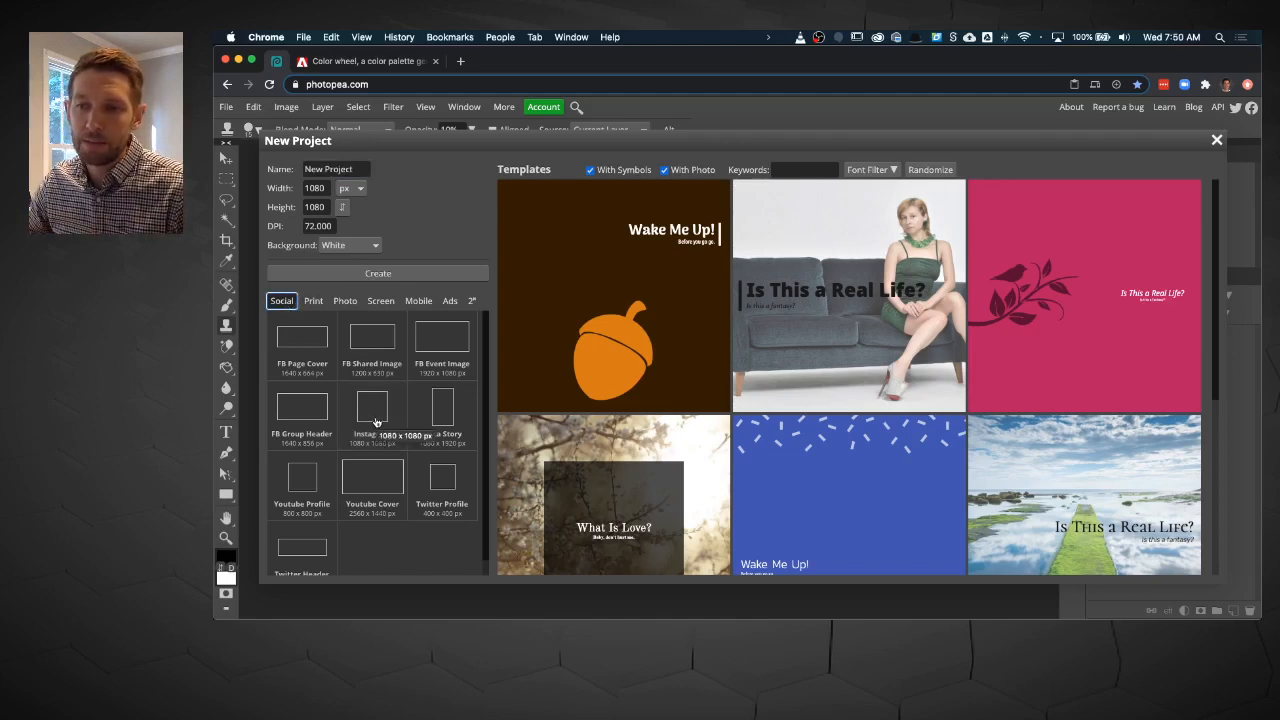
left_click(391, 444)
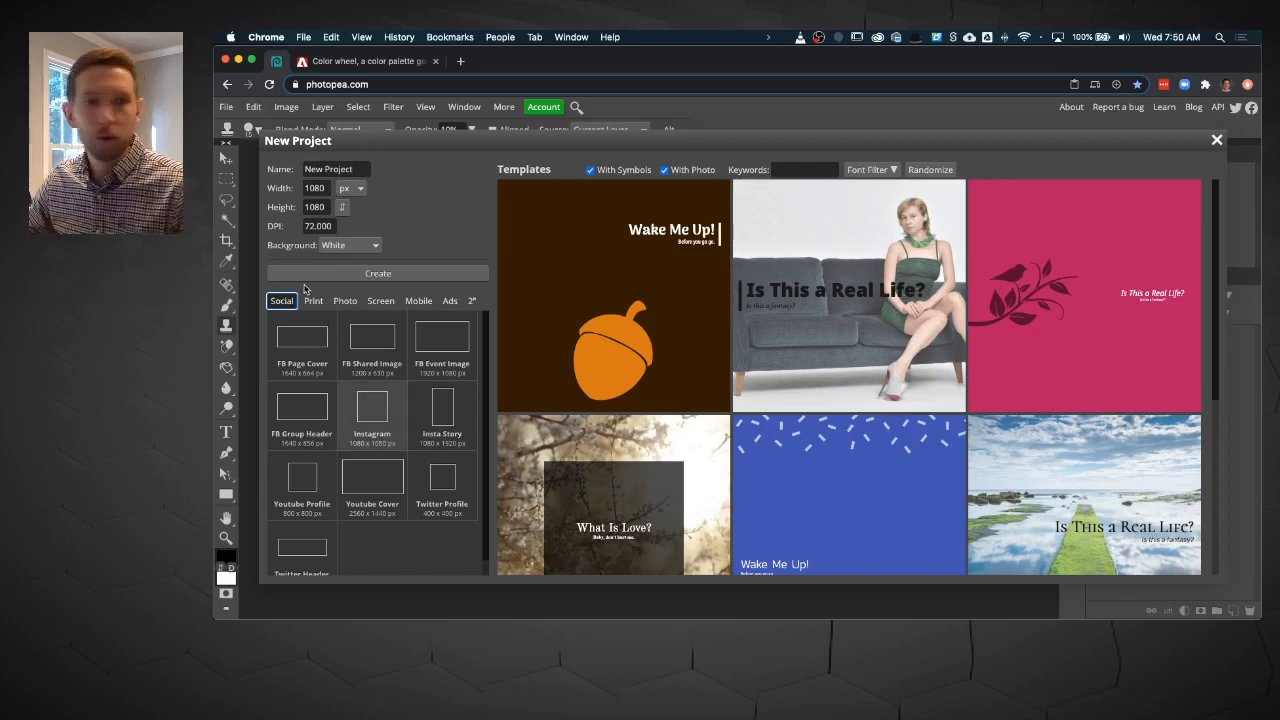
left_click(395, 274)
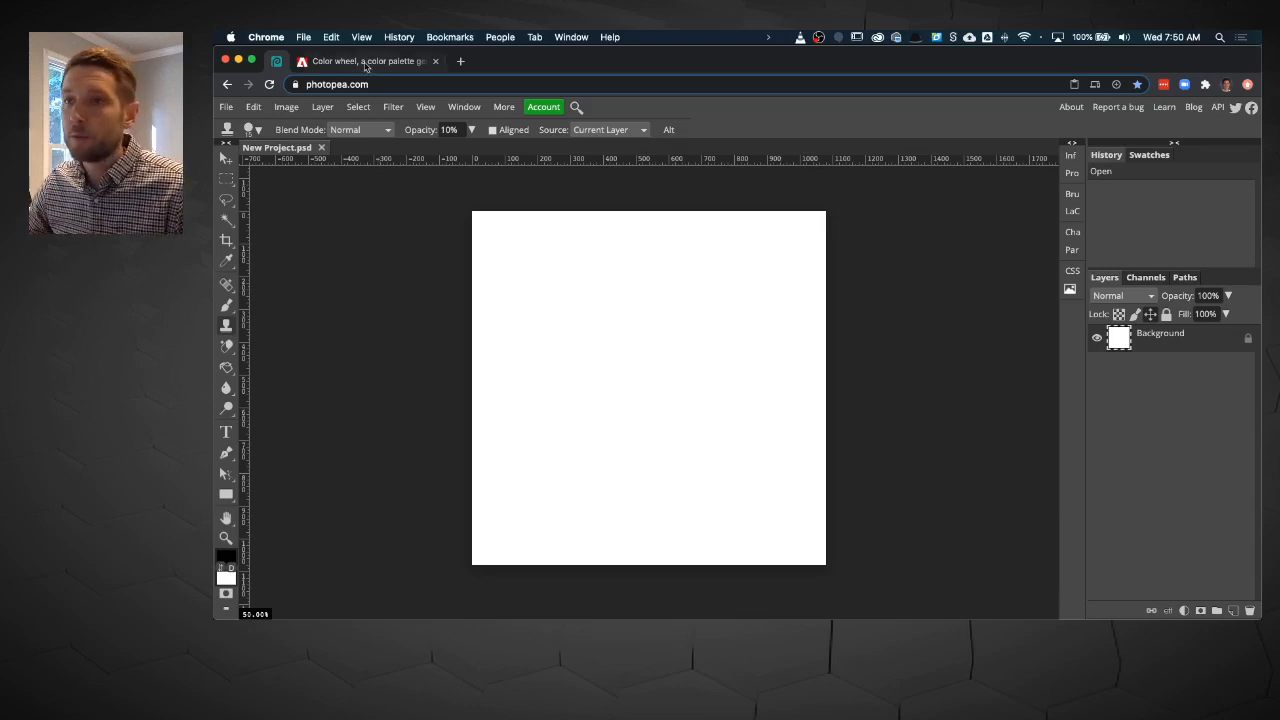
Step: Switch to Adobe Color, apply the Monochromatic harmony rule and move the base color on the wheel to dark blue #093980
left_click(366, 62)
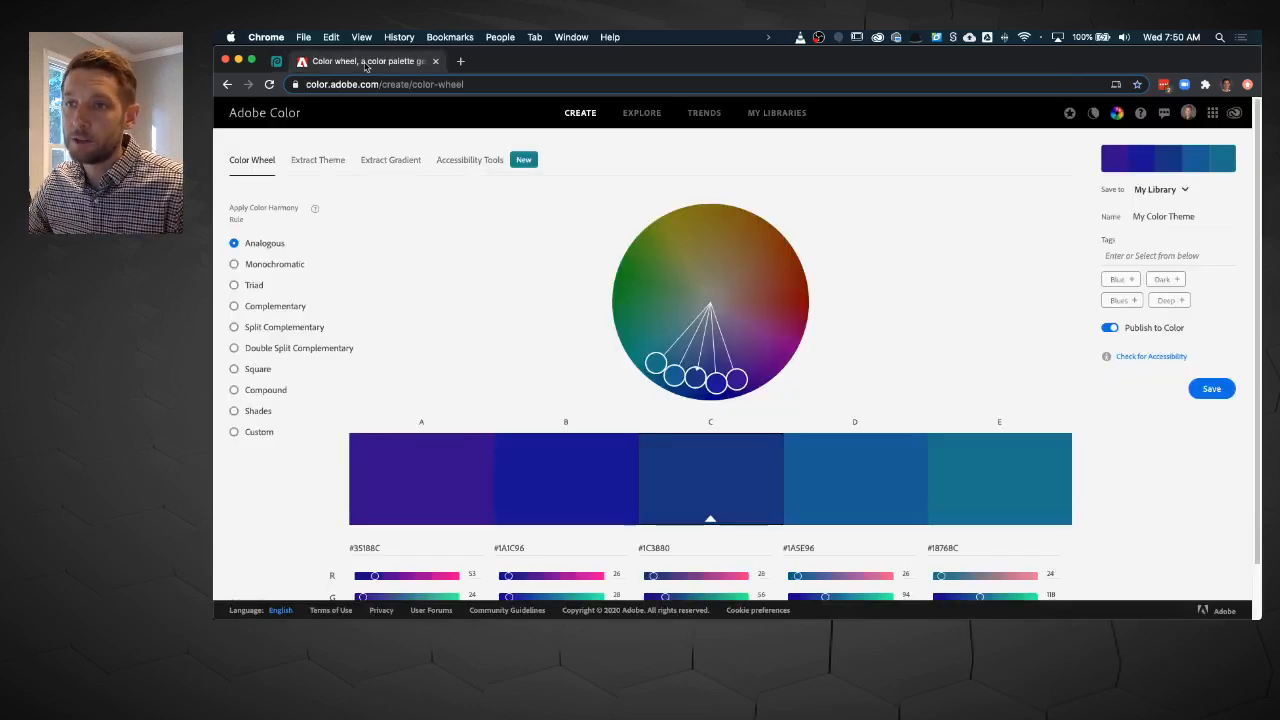
left_click(263, 268)
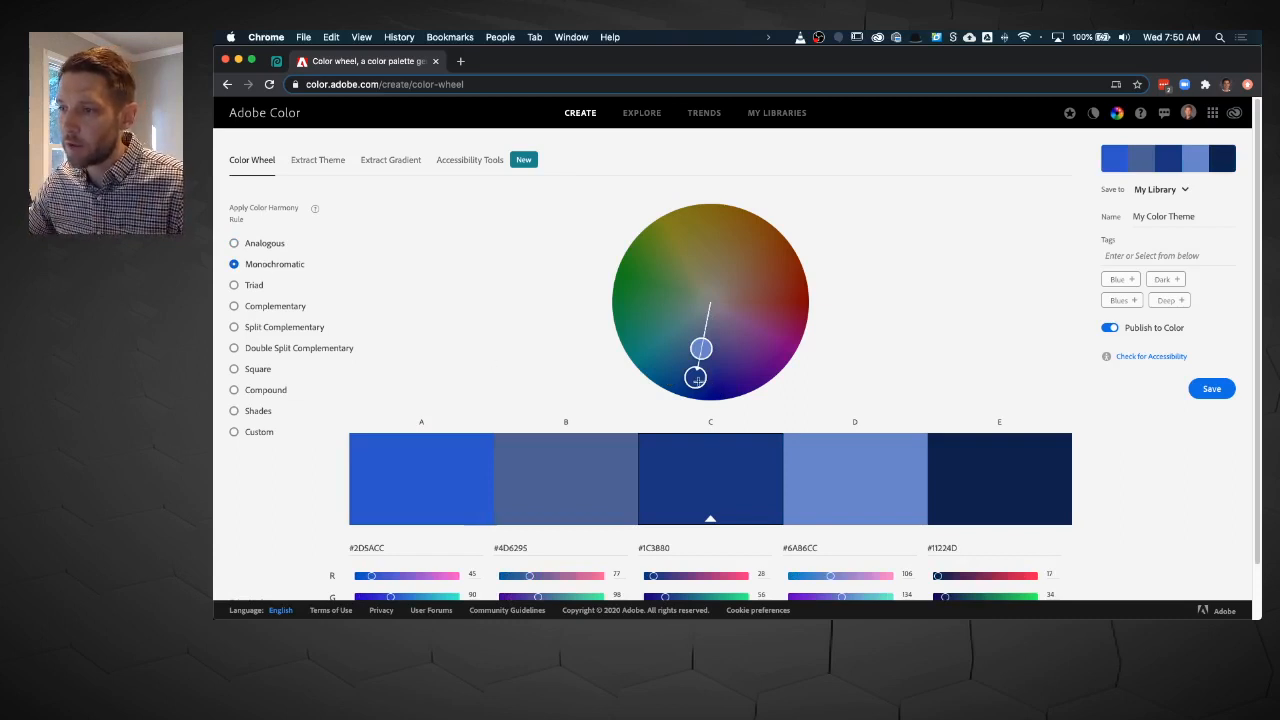
left_click(633, 284)
left_click(630, 283)
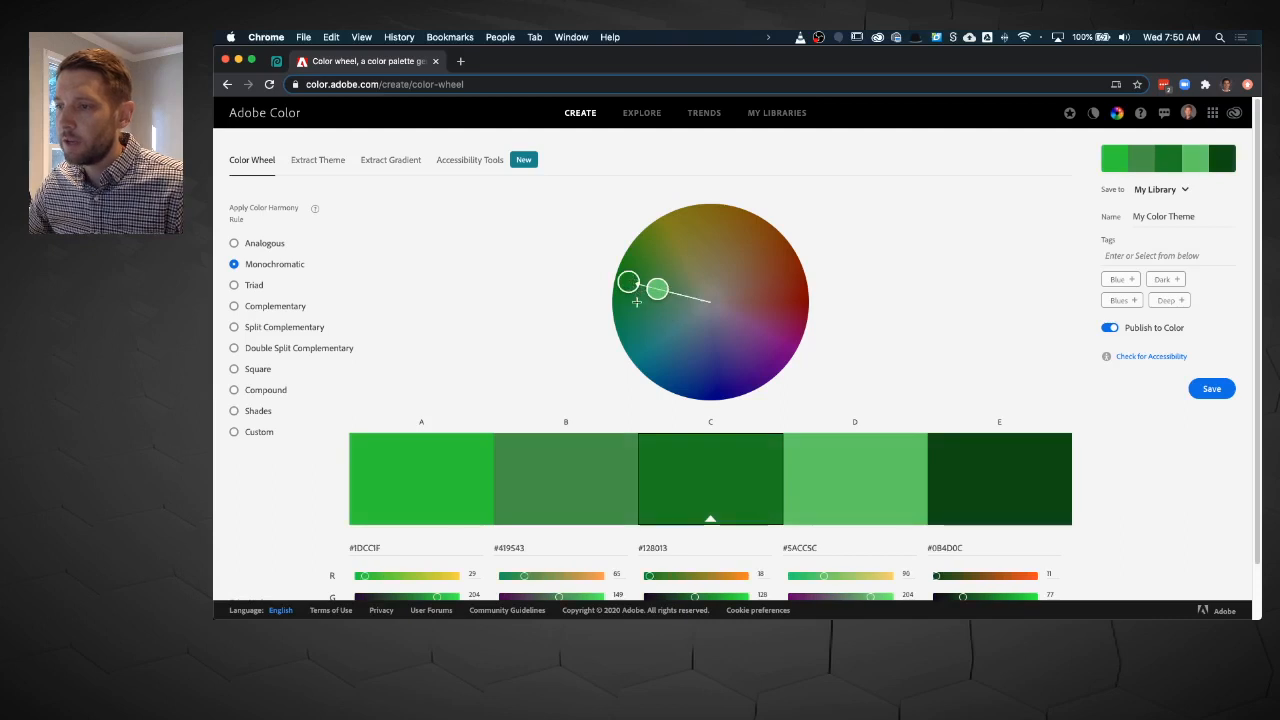
left_click(652, 370)
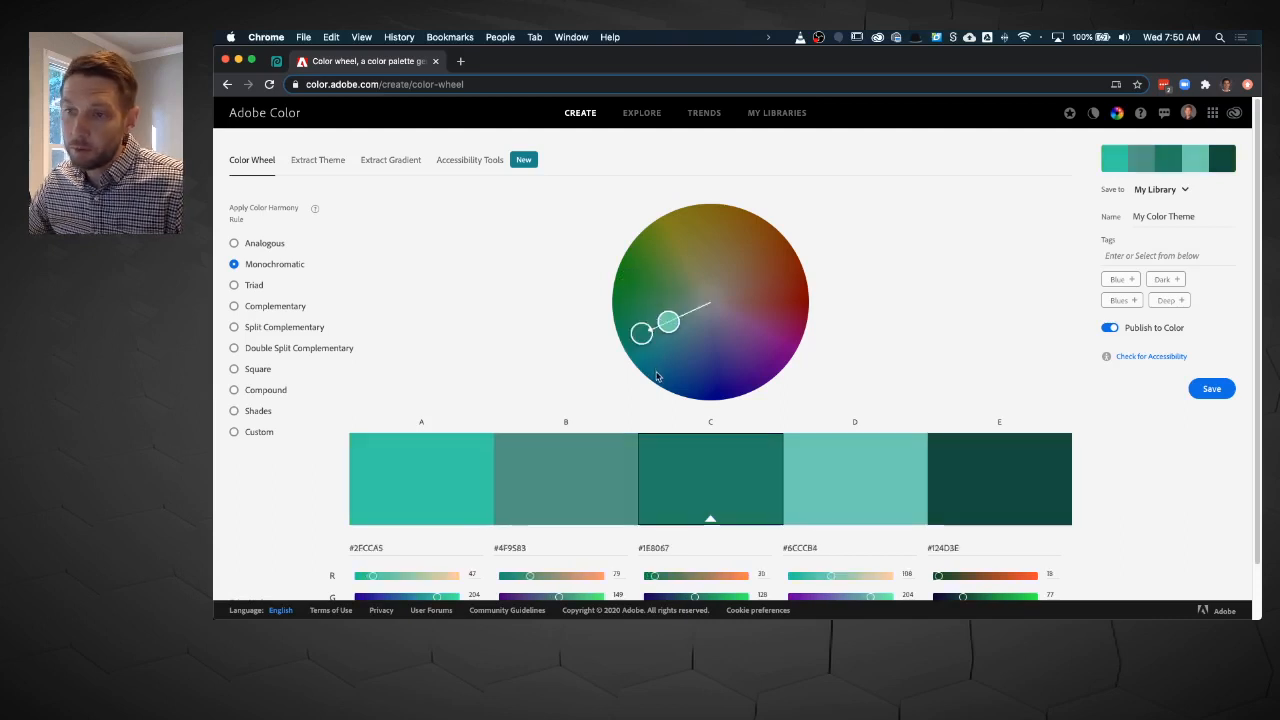
left_click(657, 376)
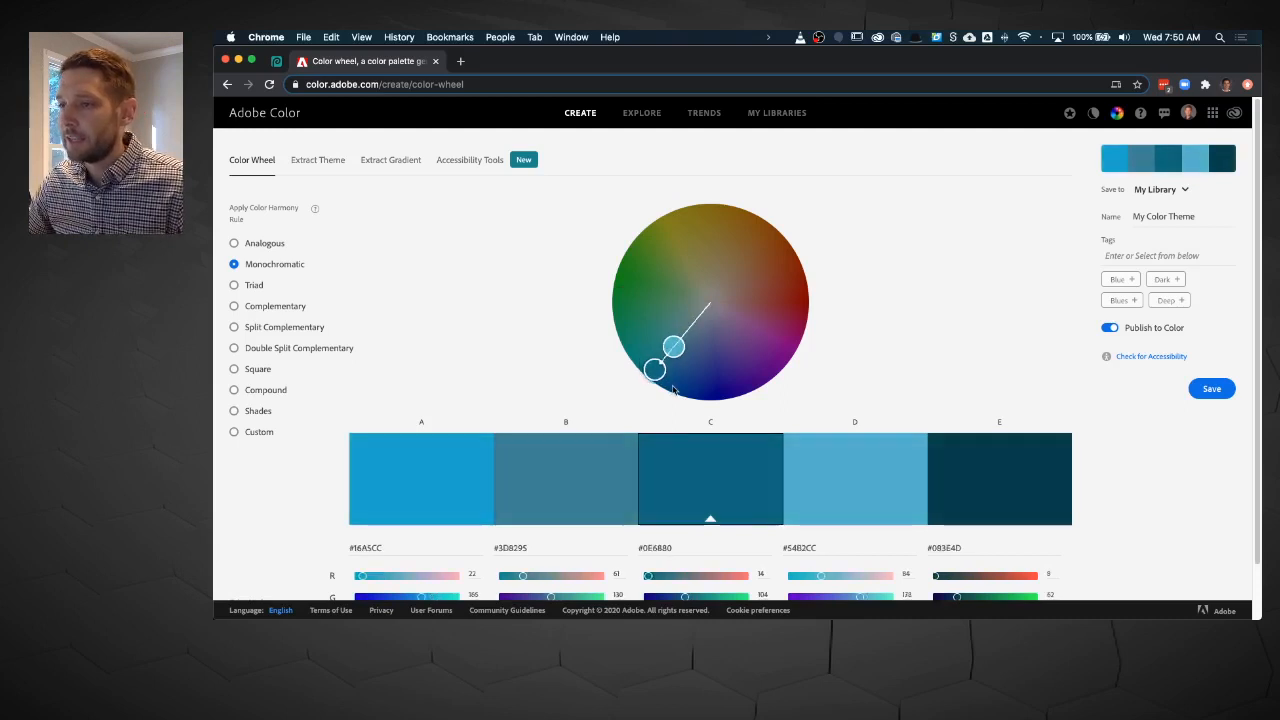
left_click(678, 393)
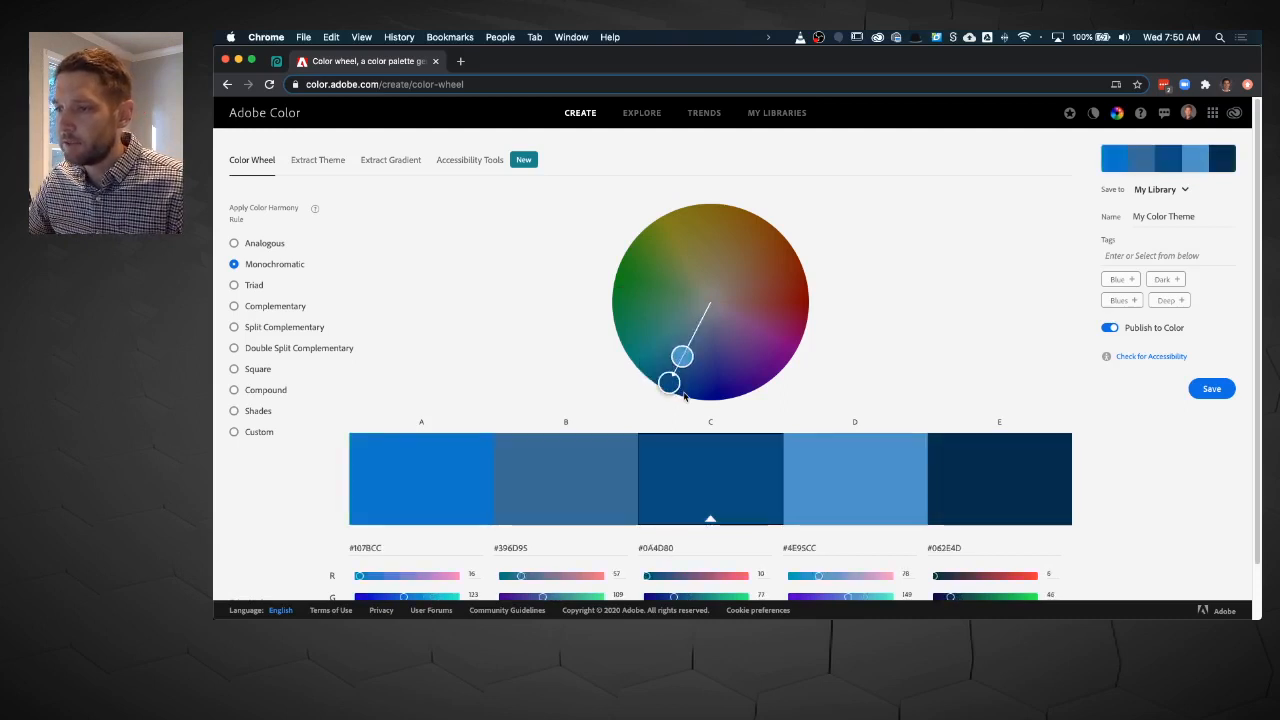
left_click(693, 400)
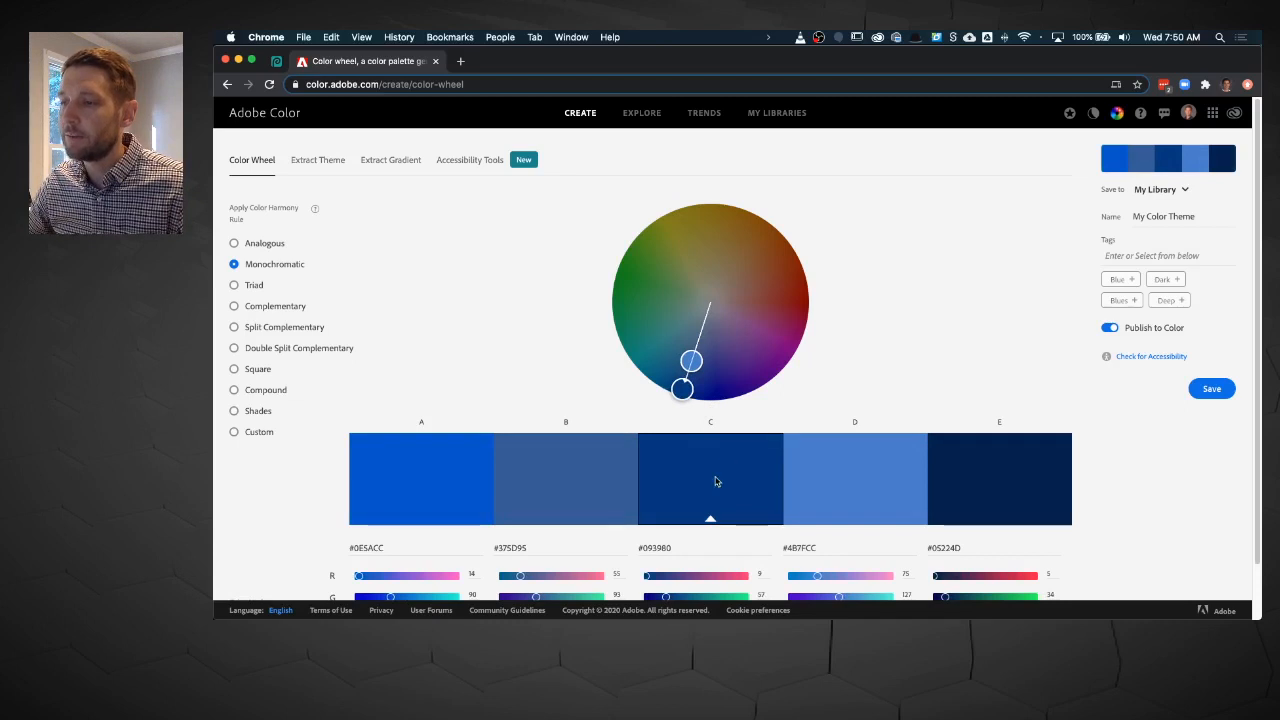
Step: Copy the hex code #093980 of the middle swatch and set it as the foreground color in Photopea
left_click(675, 549)
key("super+c")
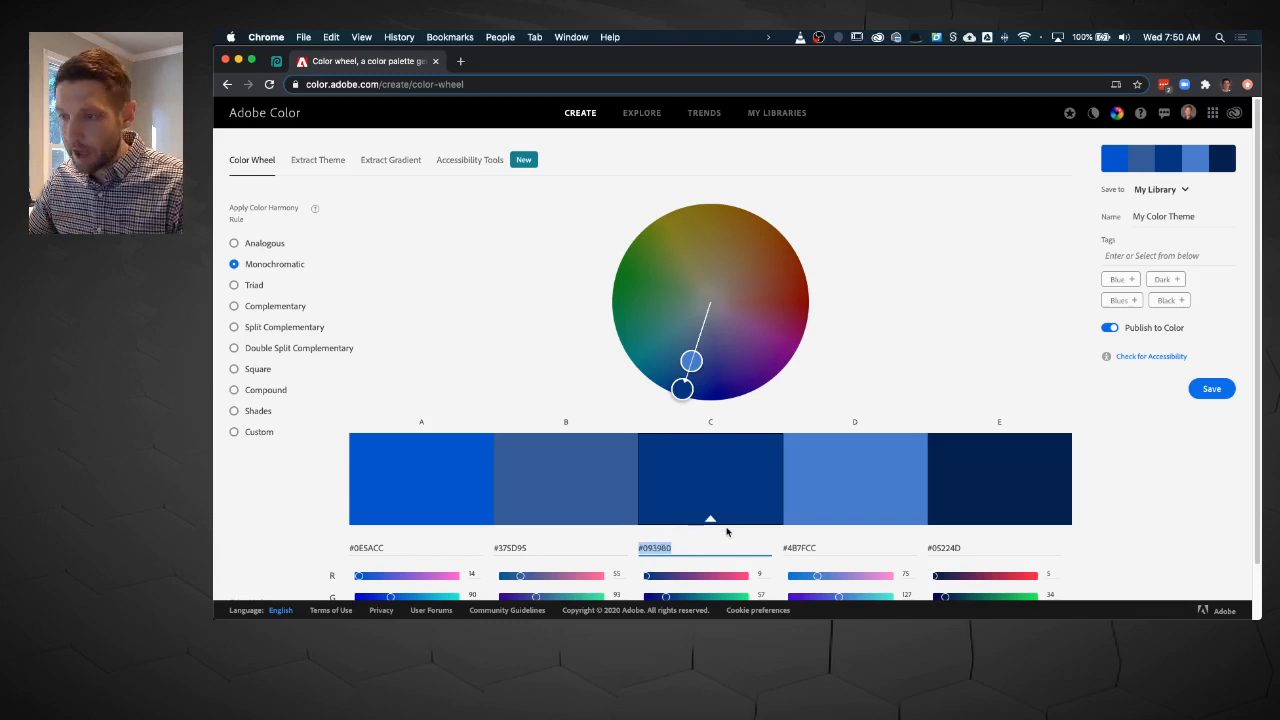
left_click(277, 61)
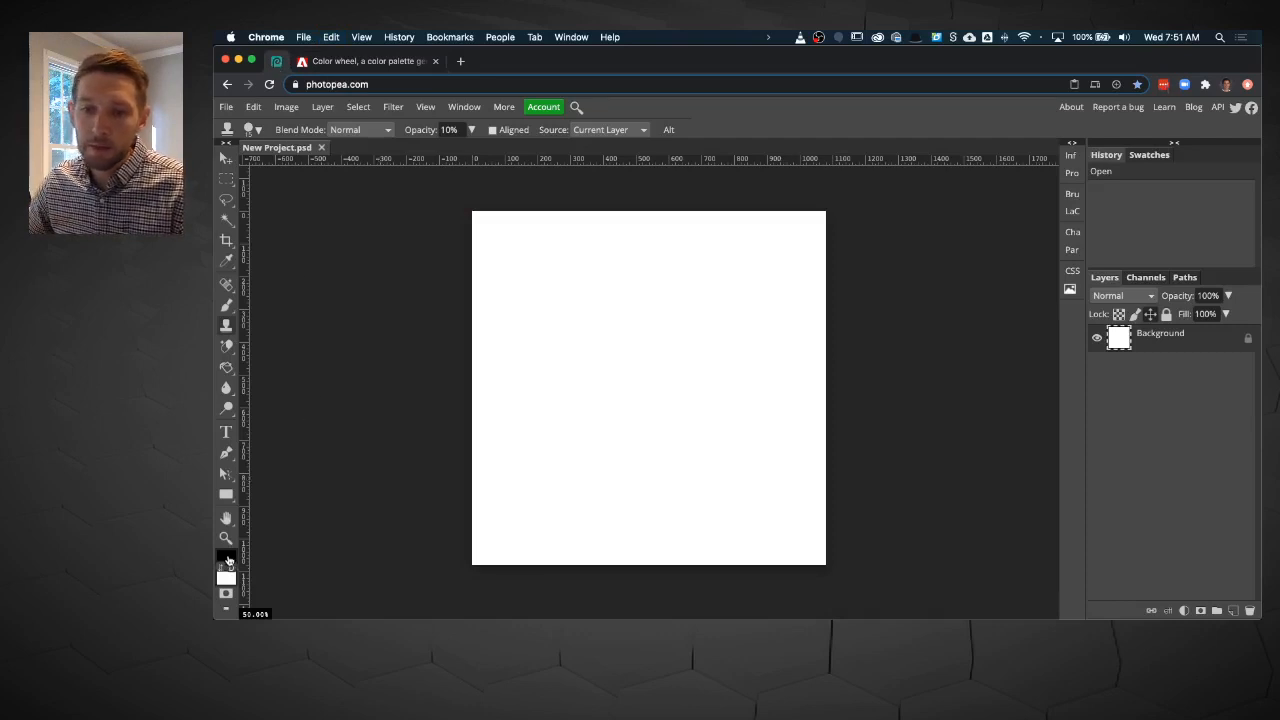
left_click(227, 558)
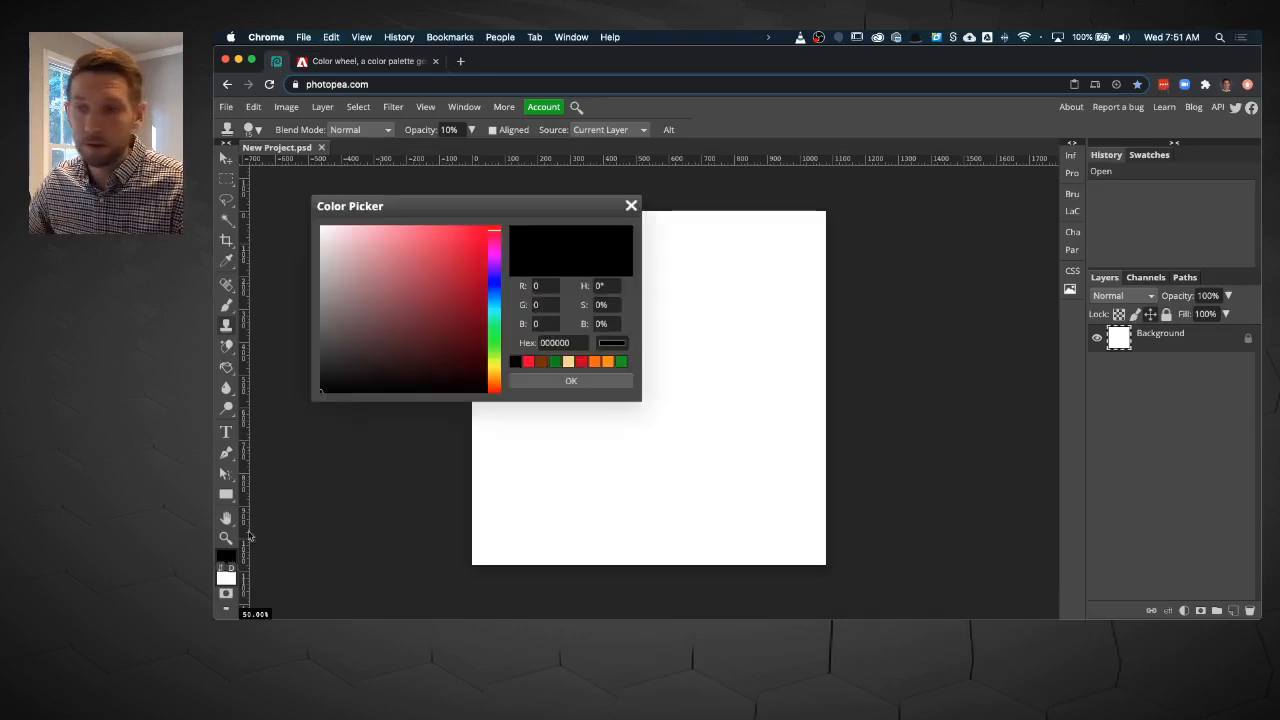
left_click(566, 343)
left_click_drag(568, 343, 530, 345)
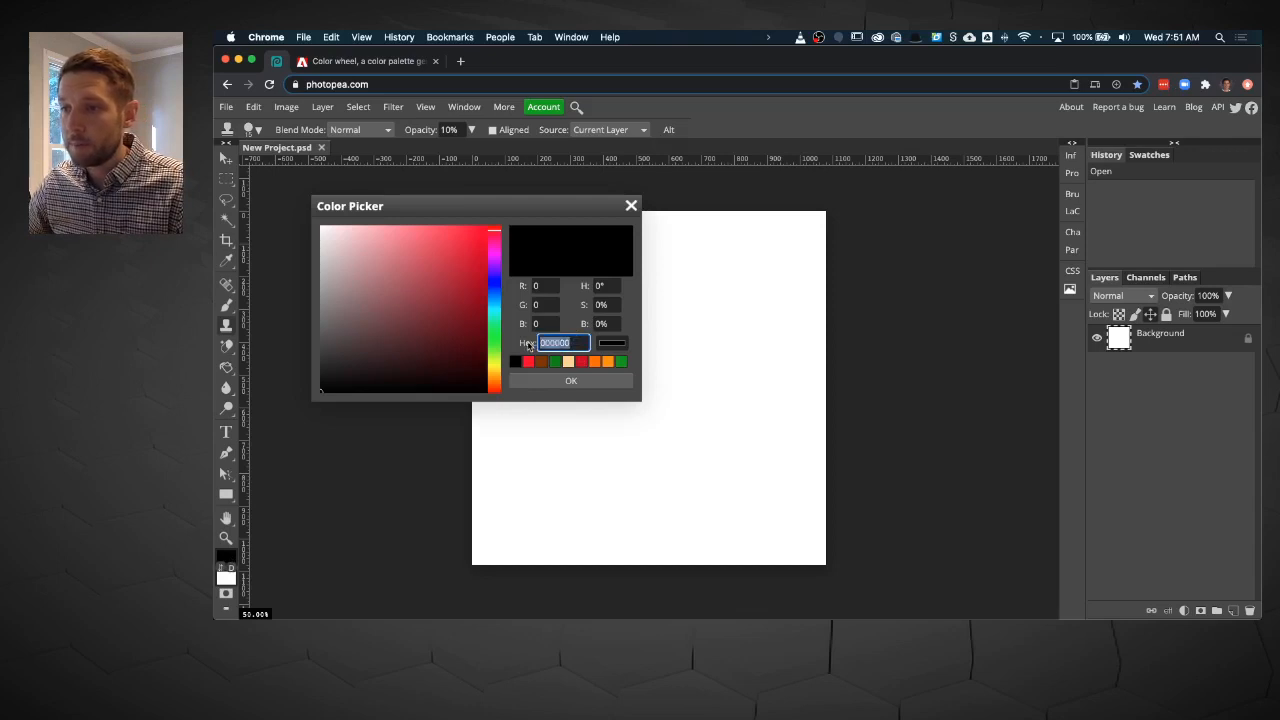
key("super+v")
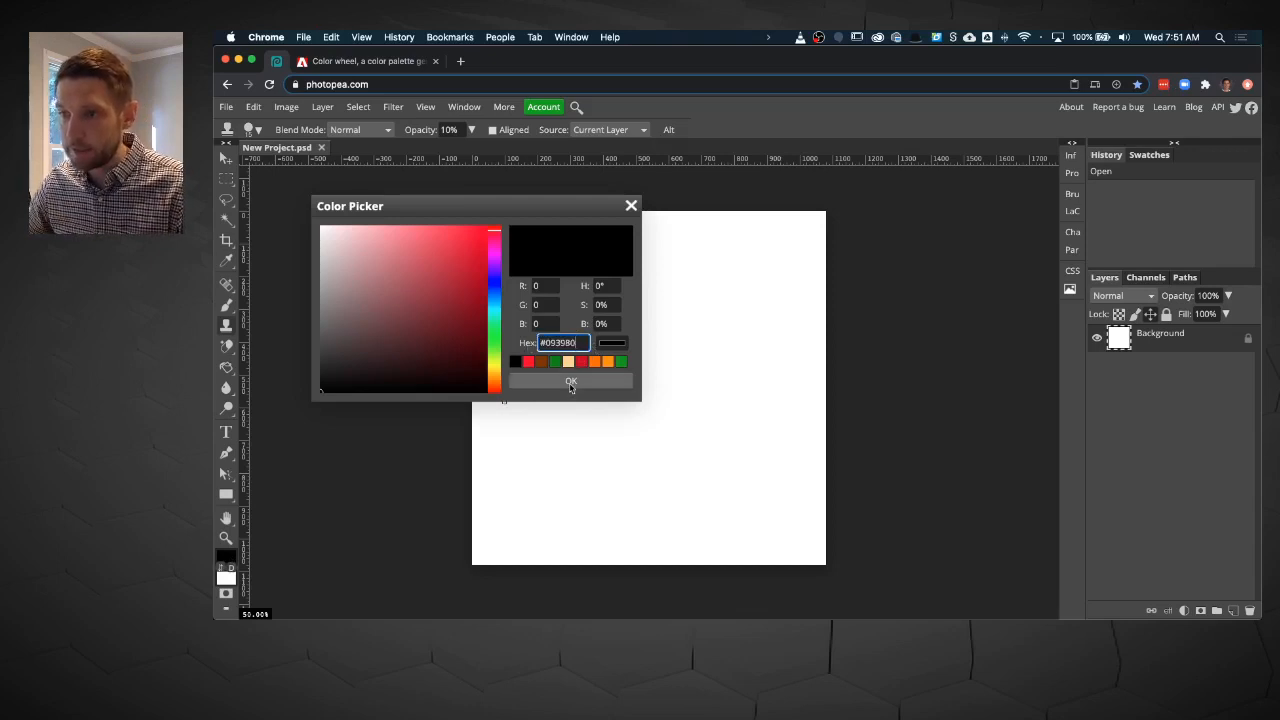
left_click(572, 382)
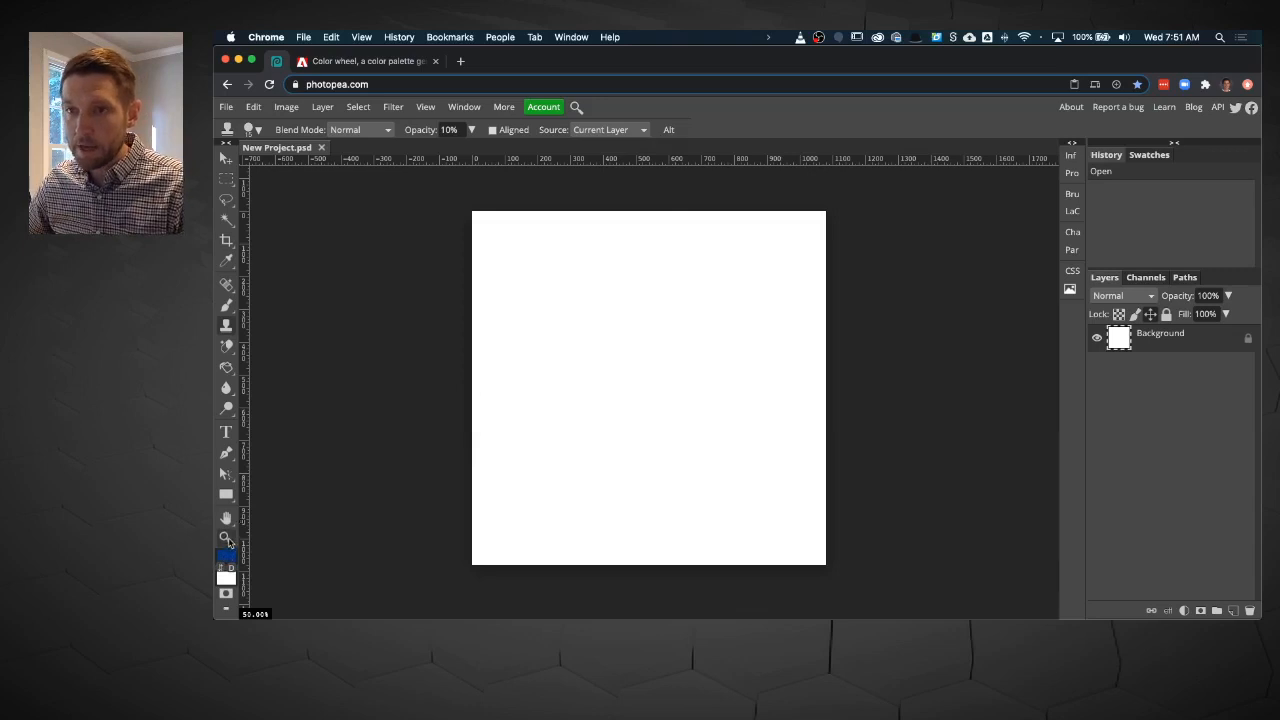
Step: Activate the Brush Tool, view its tool group, and cycle through the group's tools back to the Brush Tool
key("b")
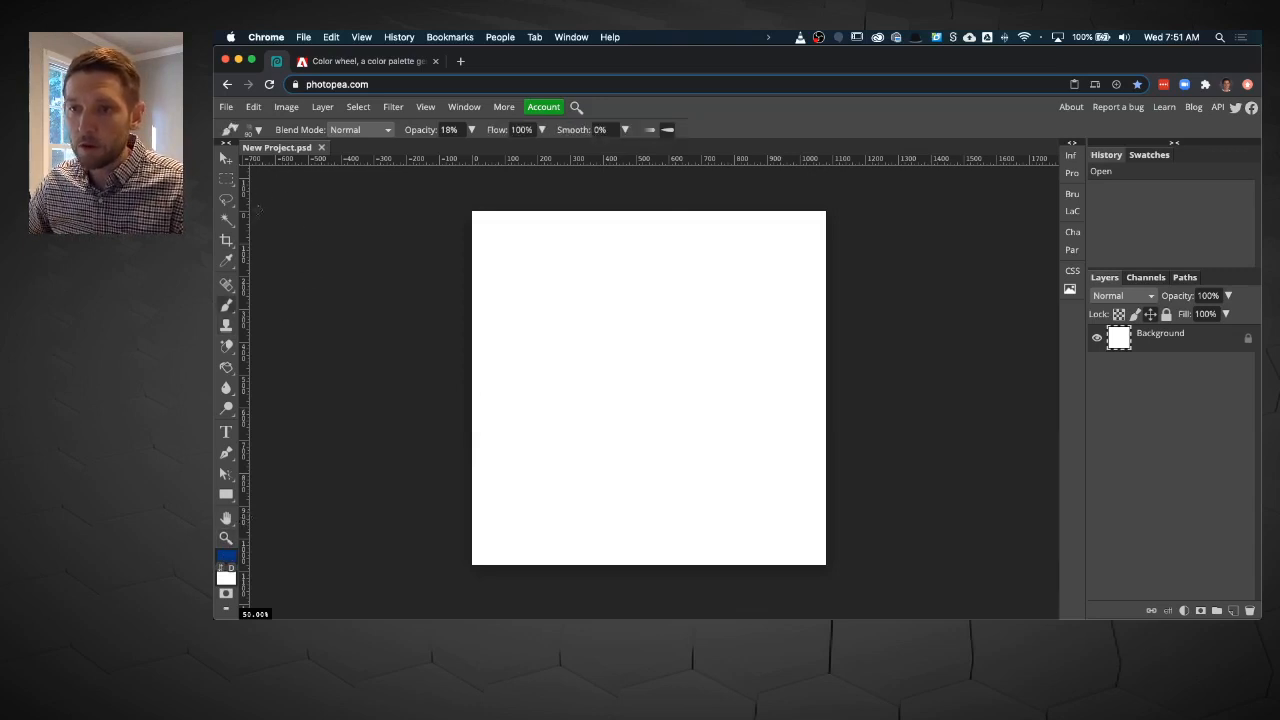
right_click(229, 309)
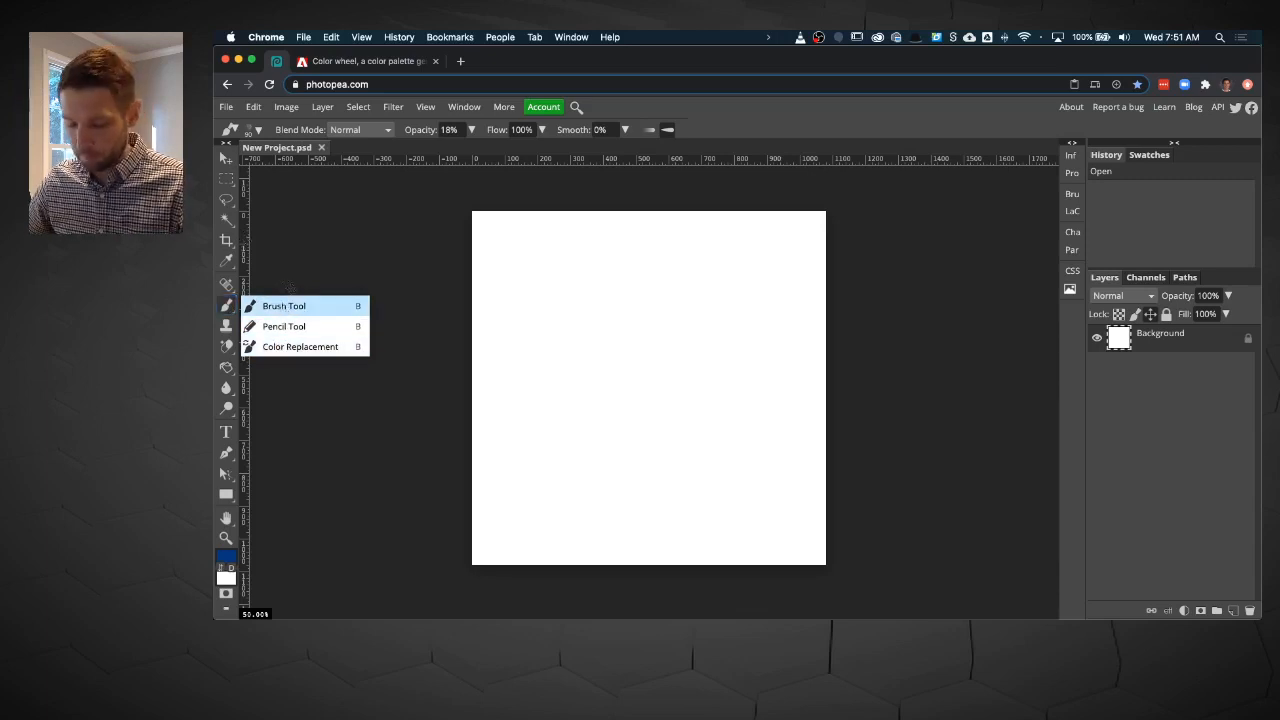
key("shift+b")
key("shift+b")
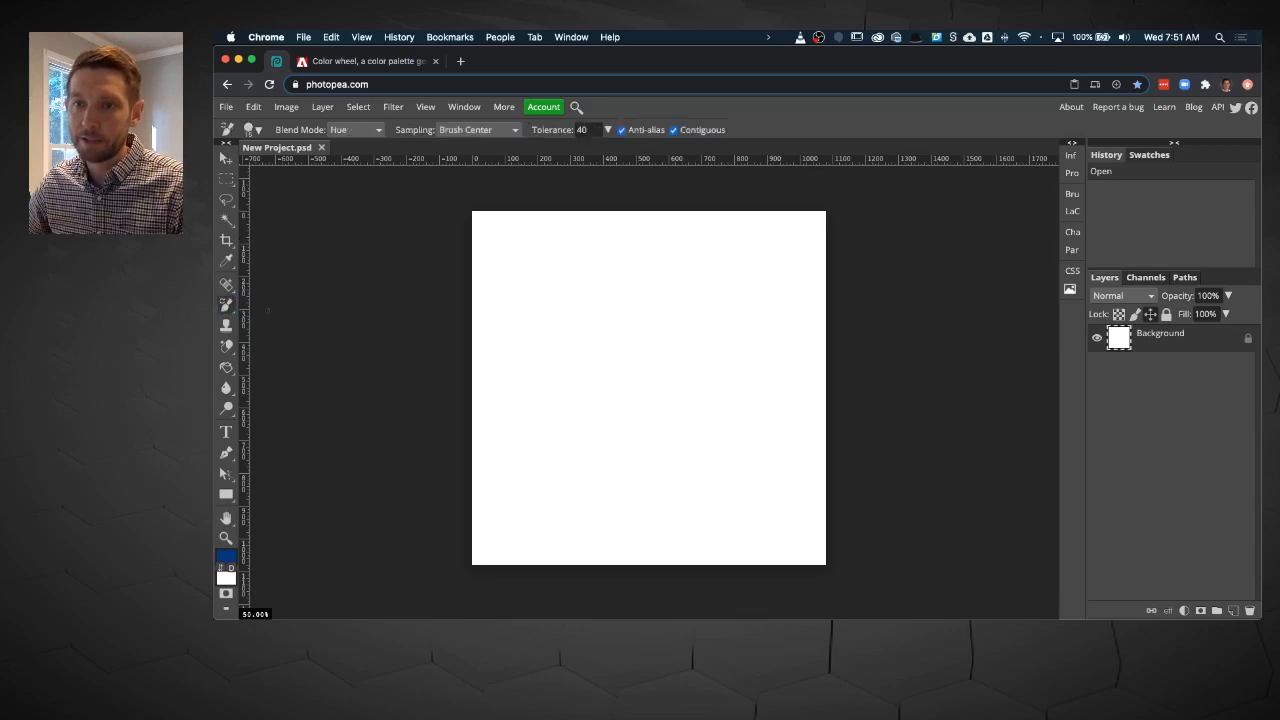
key("shift+b")
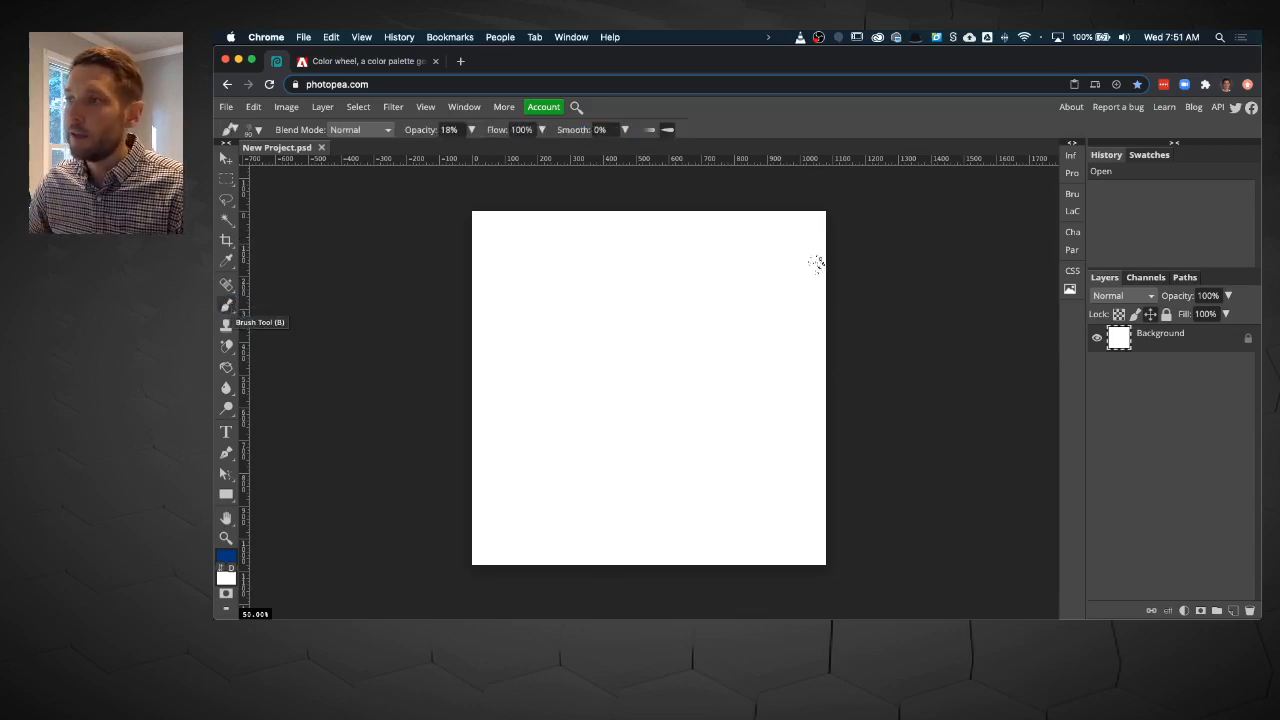
Step: Choose the soft round 24 px brush tip and paint a test stroke in the upper part of the canvas
left_click(1071, 195)
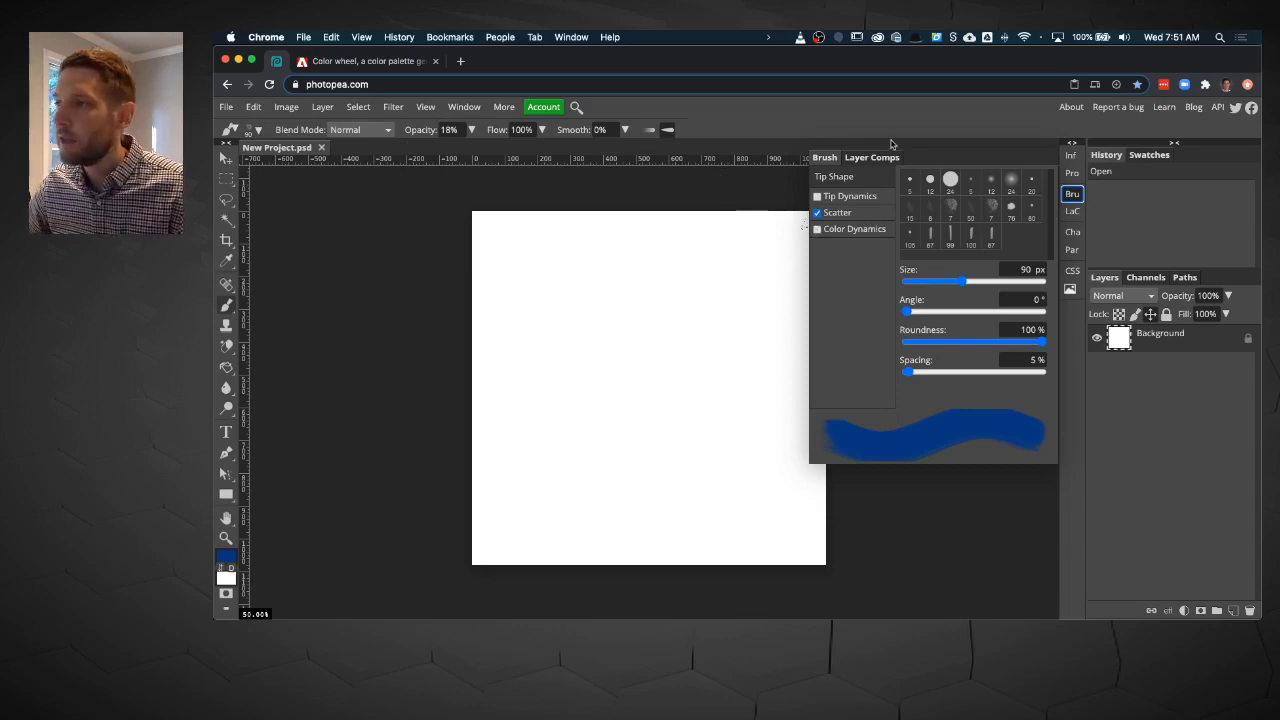
left_click(1012, 182)
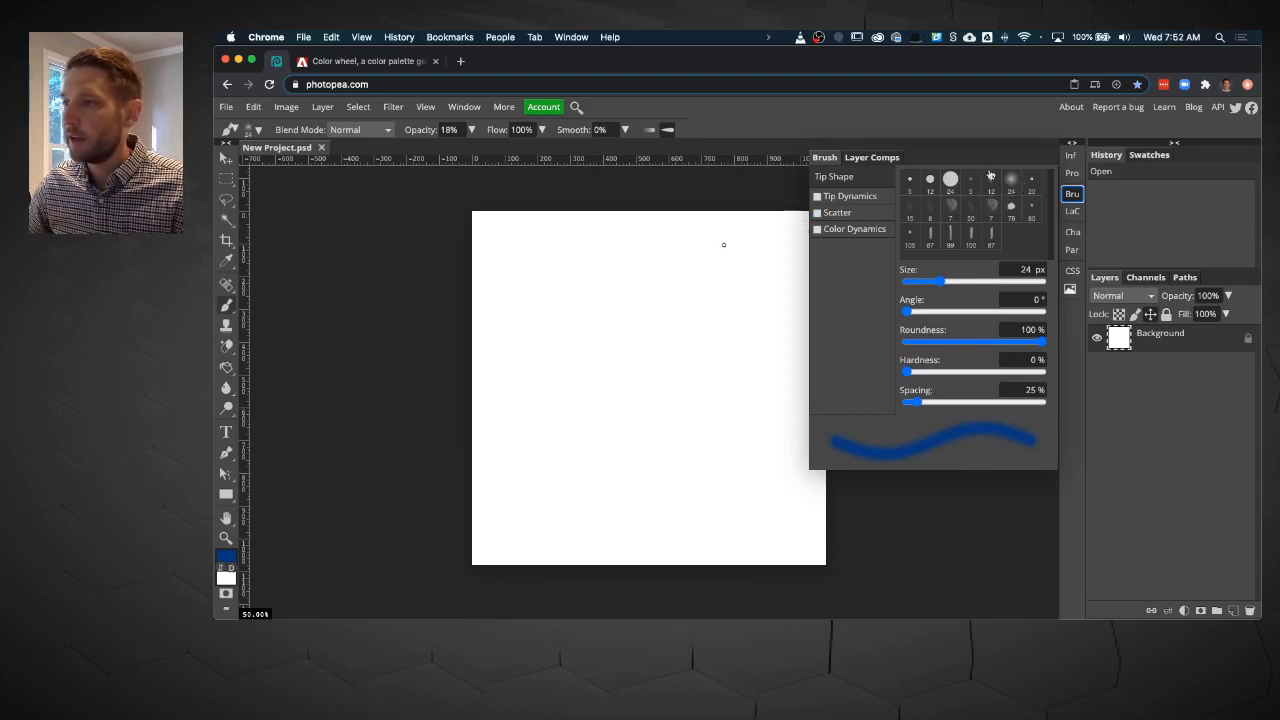
left_click(1070, 195)
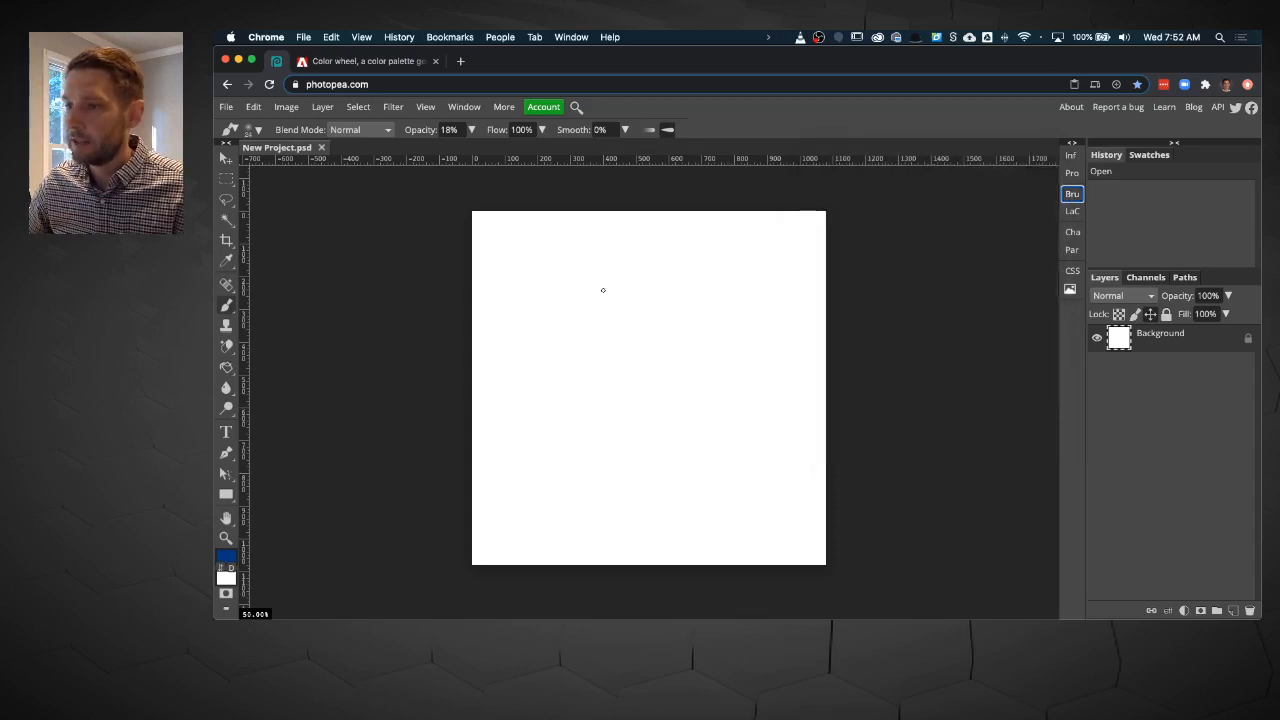
mouse_move(556, 288)
left_mouse_down()
mouse_move(681, 274)
mouse_move(619, 304)
mouse_move(664, 300)
left_mouse_up()
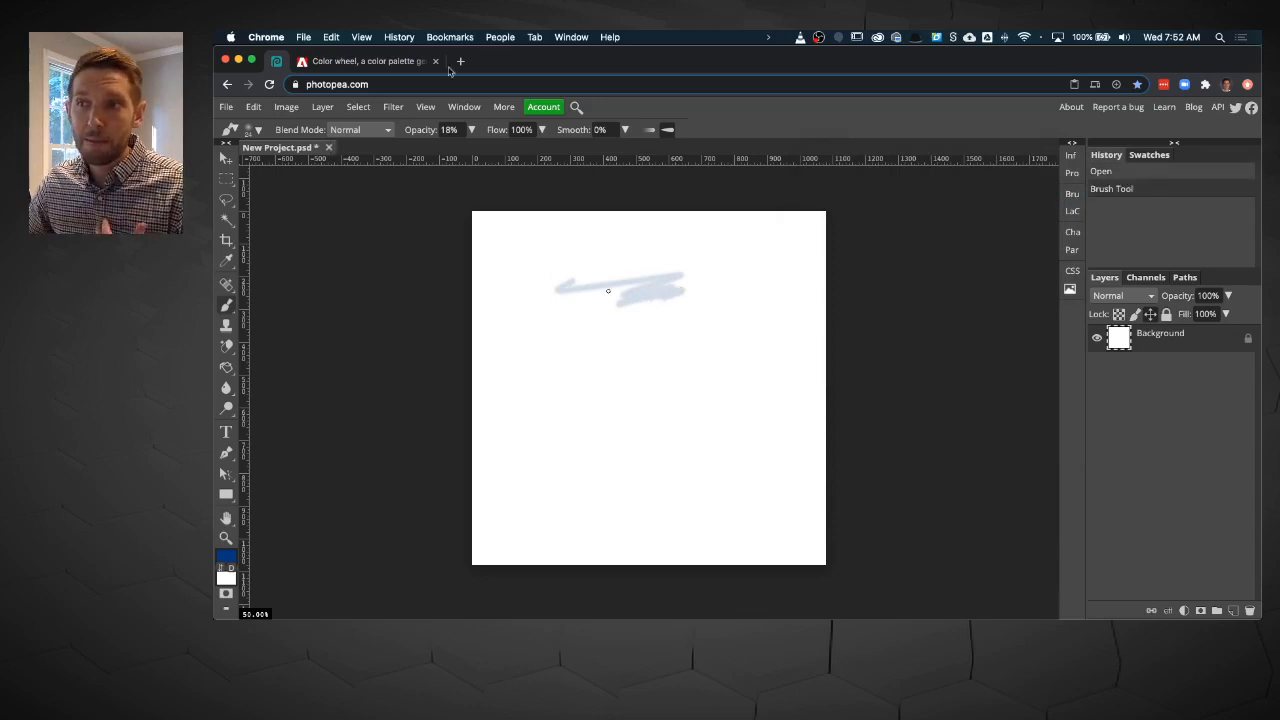
Step: Set the brush opacity to 100% and paint a zigzag stroke over the pale test stroke
left_click(452, 130)
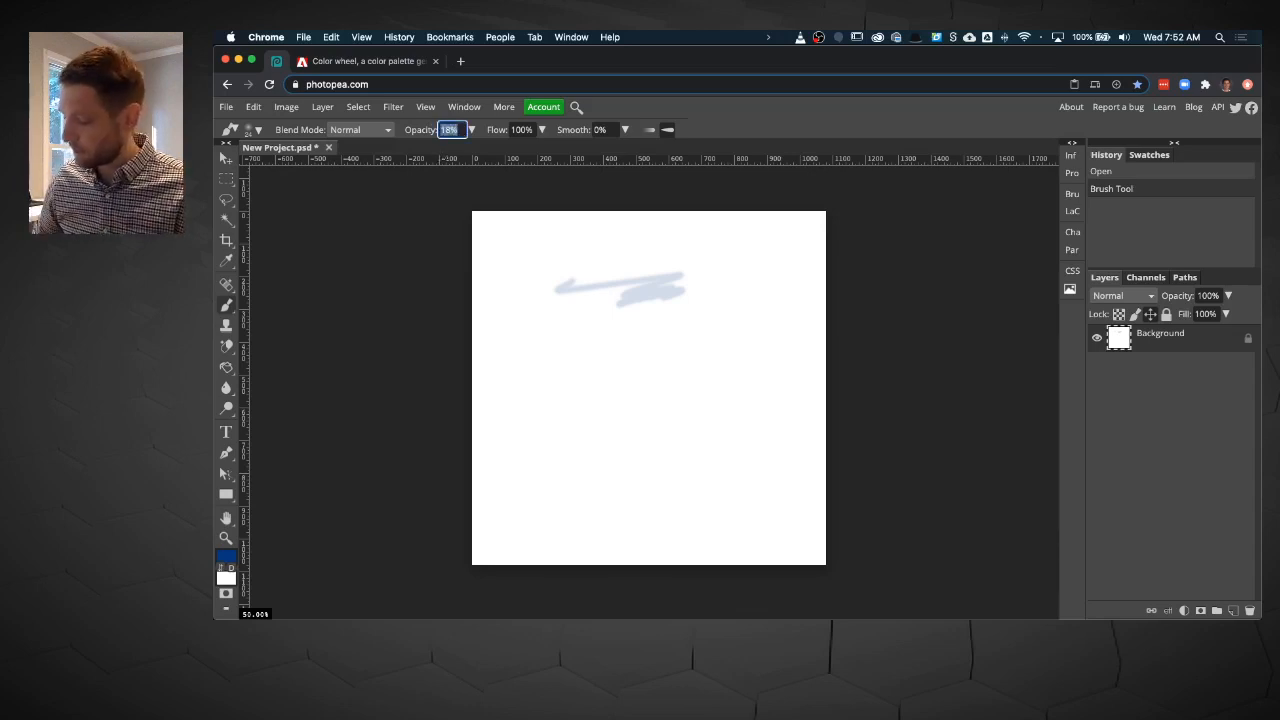
type("100")
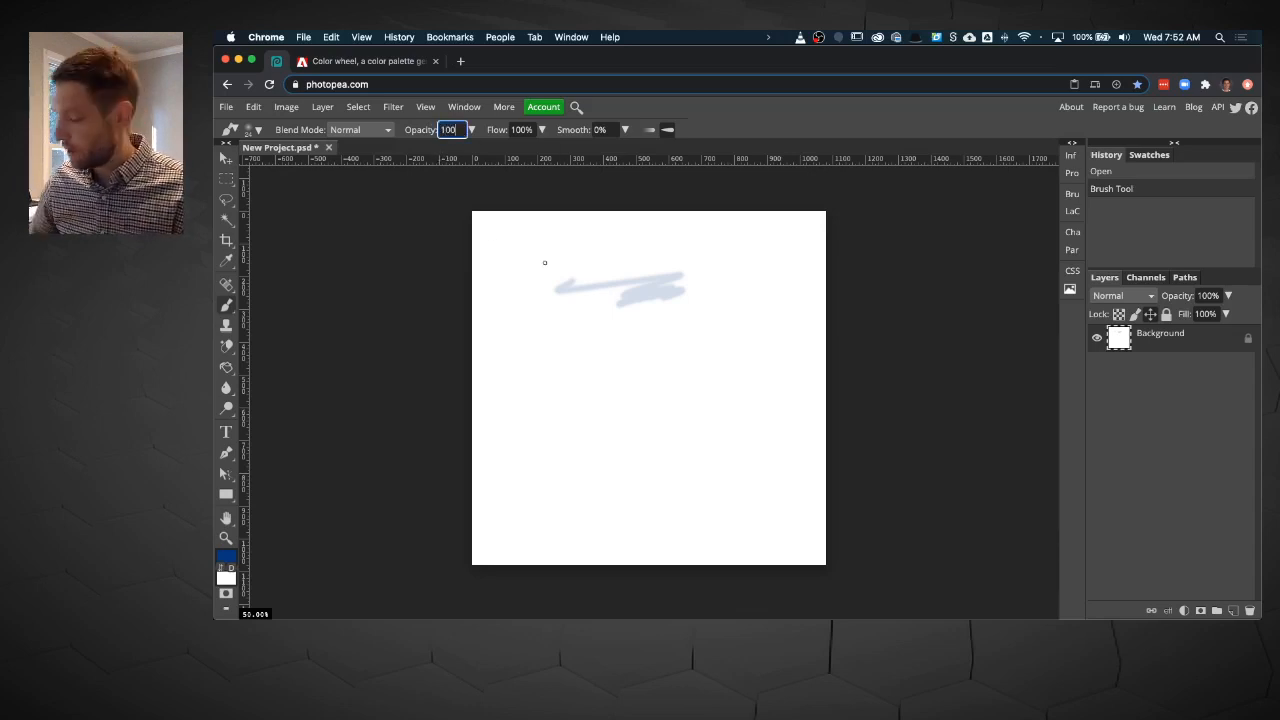
mouse_move(618, 285)
left_mouse_down()
mouse_move(573, 300)
mouse_move(632, 290)
mouse_move(664, 333)
mouse_move(624, 343)
left_mouse_up()
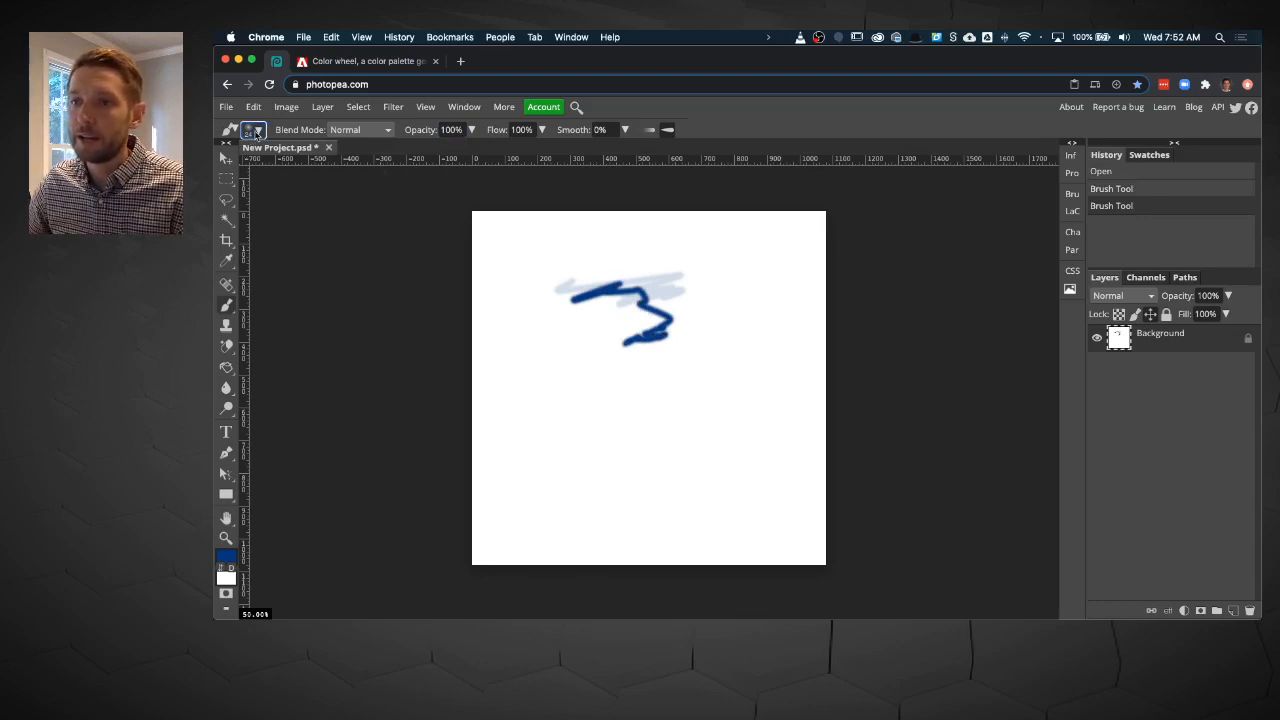
Step: Set the brush size to 225 px with 0% hardness and paint a soft blue blob over the strokes
left_click(255, 133)
mouse_move(384, 196)
left_mouse_down()
mouse_move(258, 204)
mouse_move(335, 168)
left_mouse_up()
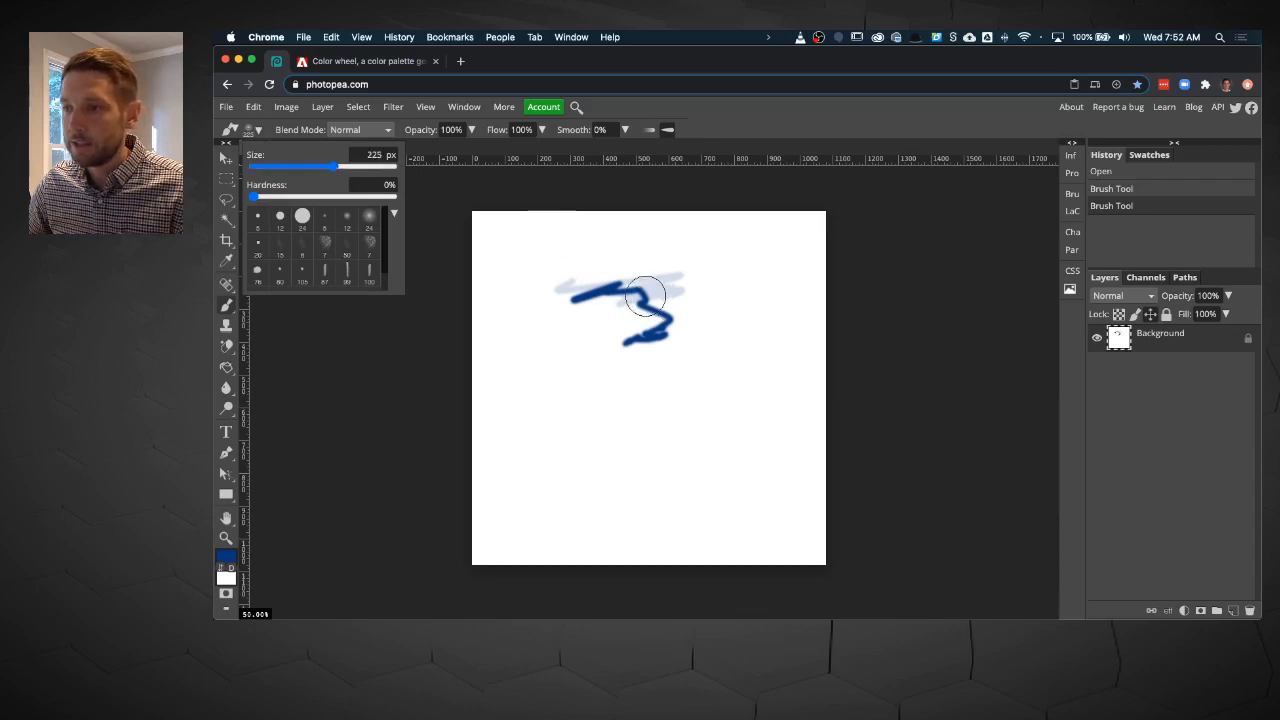
mouse_move(645, 297)
left_mouse_down()
mouse_move(612, 312)
mouse_move(650, 323)
mouse_move(622, 358)
mouse_move(672, 334)
mouse_move(647, 347)
mouse_move(666, 405)
left_mouse_up()
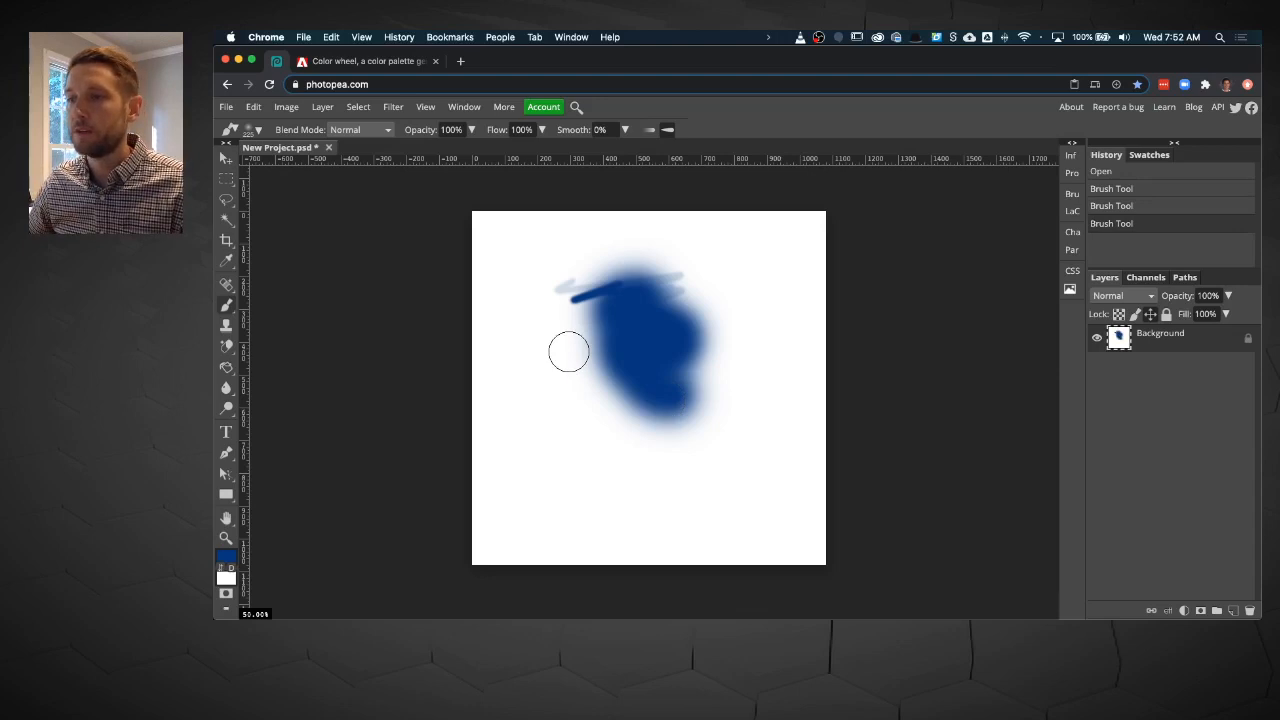
Step: Enlarge the brush, harden its edge and stamp a solid blue circle about 500 px wide over the blob
key("bracketright")
key("bracketright")
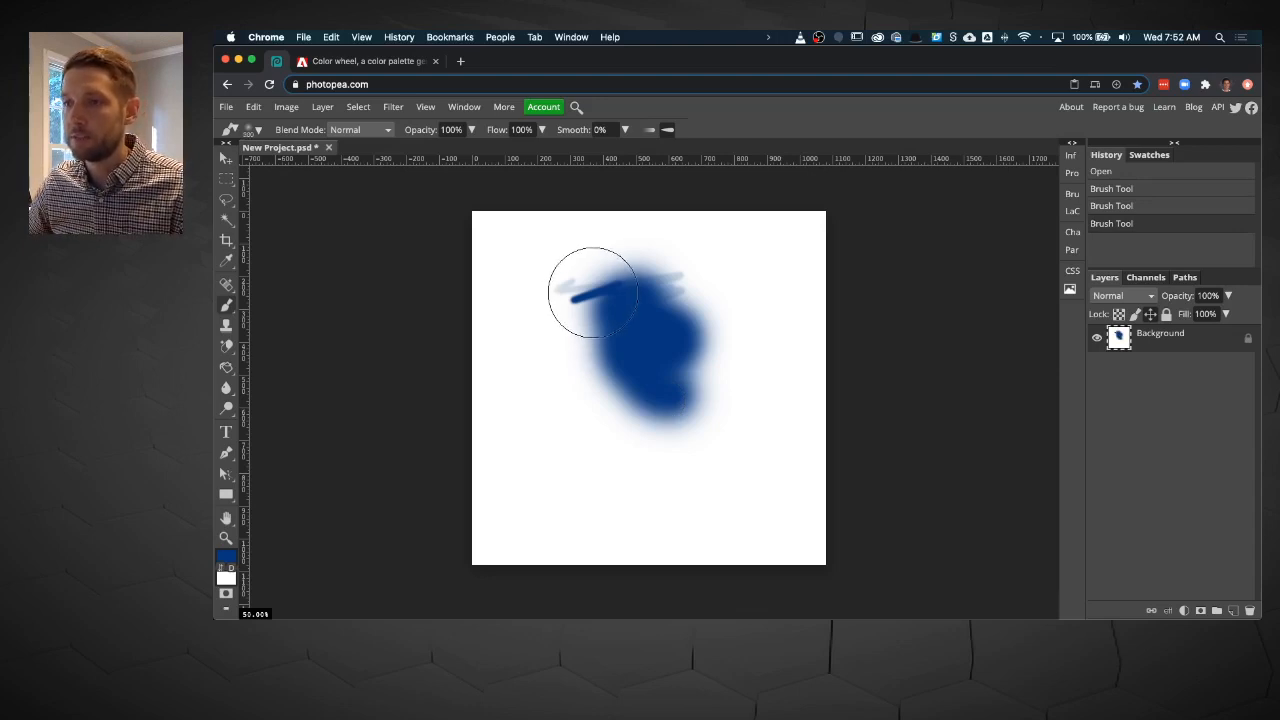
key("bracketright")
key("bracketright")
key("bracketright")
key("bracketright")
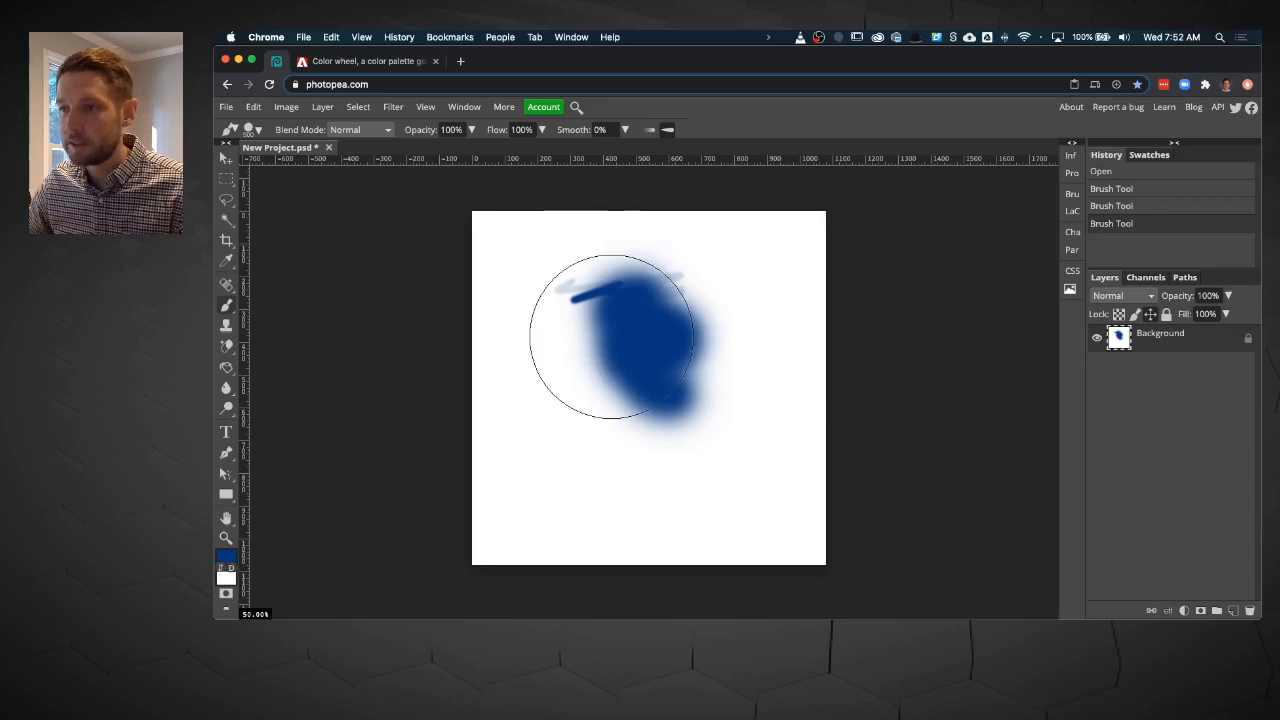
left_click(611, 336)
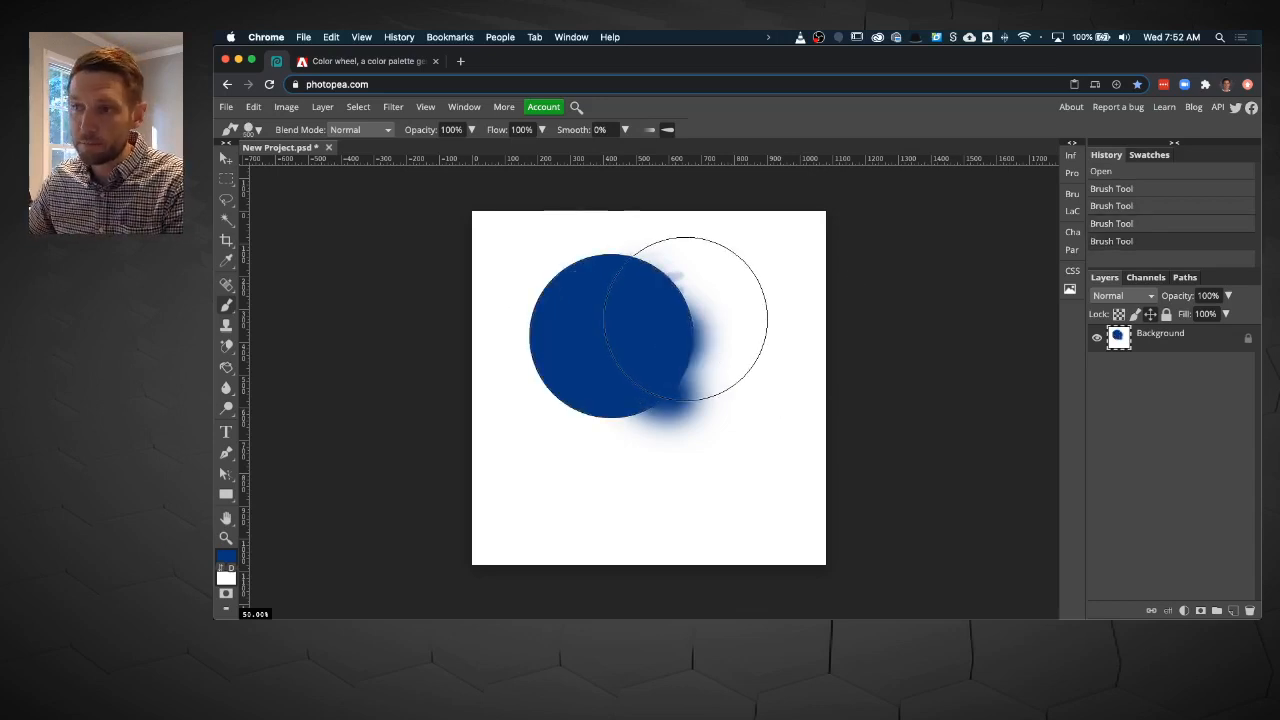
Step: Soften the brush edge and paint over the entire canvas in solid blue
key("bracketleft")
key("bracketleft")
key("bracketleft")
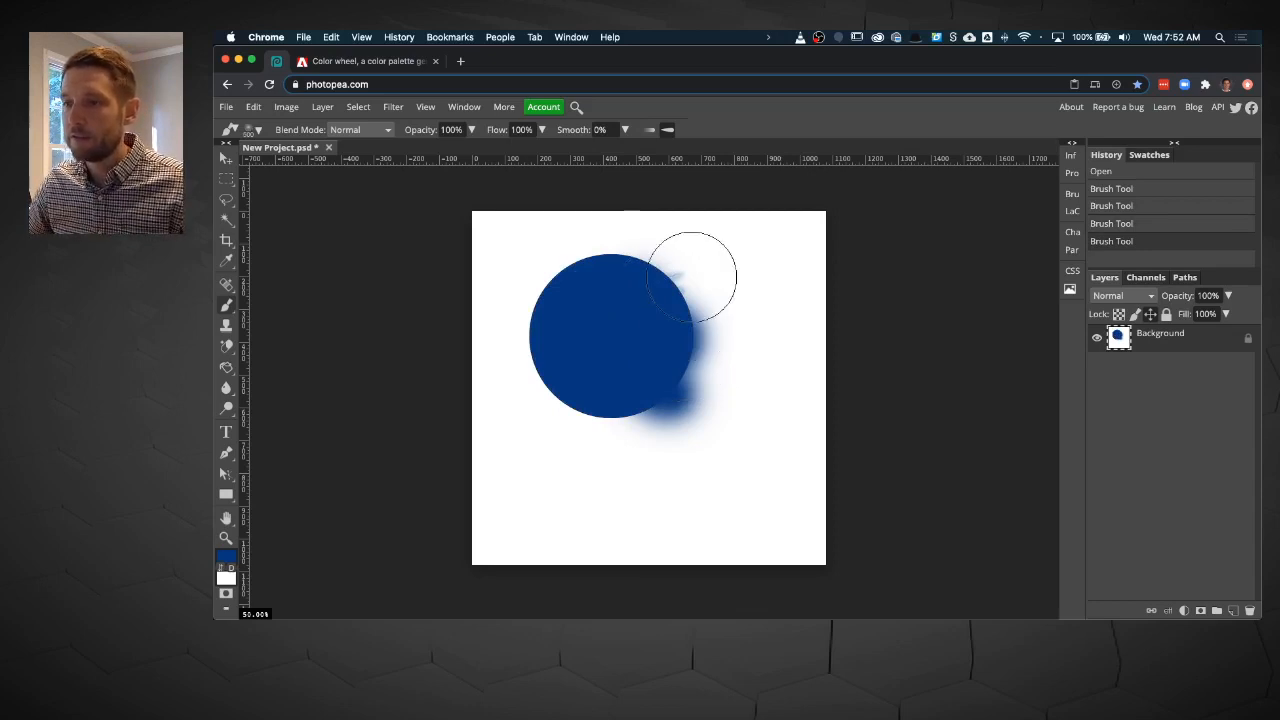
mouse_move(691, 277)
left_mouse_down()
mouse_move(585, 293)
mouse_move(606, 286)
mouse_move(540, 280)
mouse_move(514, 250)
mouse_move(526, 241)
mouse_move(445, 225)
mouse_move(730, 200)
mouse_move(803, 252)
mouse_move(789, 378)
mouse_move(786, 358)
mouse_move(745, 370)
mouse_move(752, 275)
mouse_move(677, 394)
mouse_move(651, 366)
mouse_move(505, 348)
mouse_move(470, 330)
mouse_move(499, 465)
left_mouse_up()
mouse_move(498, 465)
left_mouse_down()
mouse_move(515, 395)
mouse_move(927, 395)
mouse_move(672, 463)
mouse_move(385, 506)
mouse_move(491, 528)
mouse_move(496, 543)
mouse_move(679, 516)
mouse_move(756, 533)
mouse_move(737, 545)
mouse_move(529, 546)
mouse_move(437, 537)
mouse_move(714, 518)
mouse_move(867, 541)
mouse_move(848, 529)
mouse_move(830, 457)
mouse_move(816, 525)
left_mouse_up()
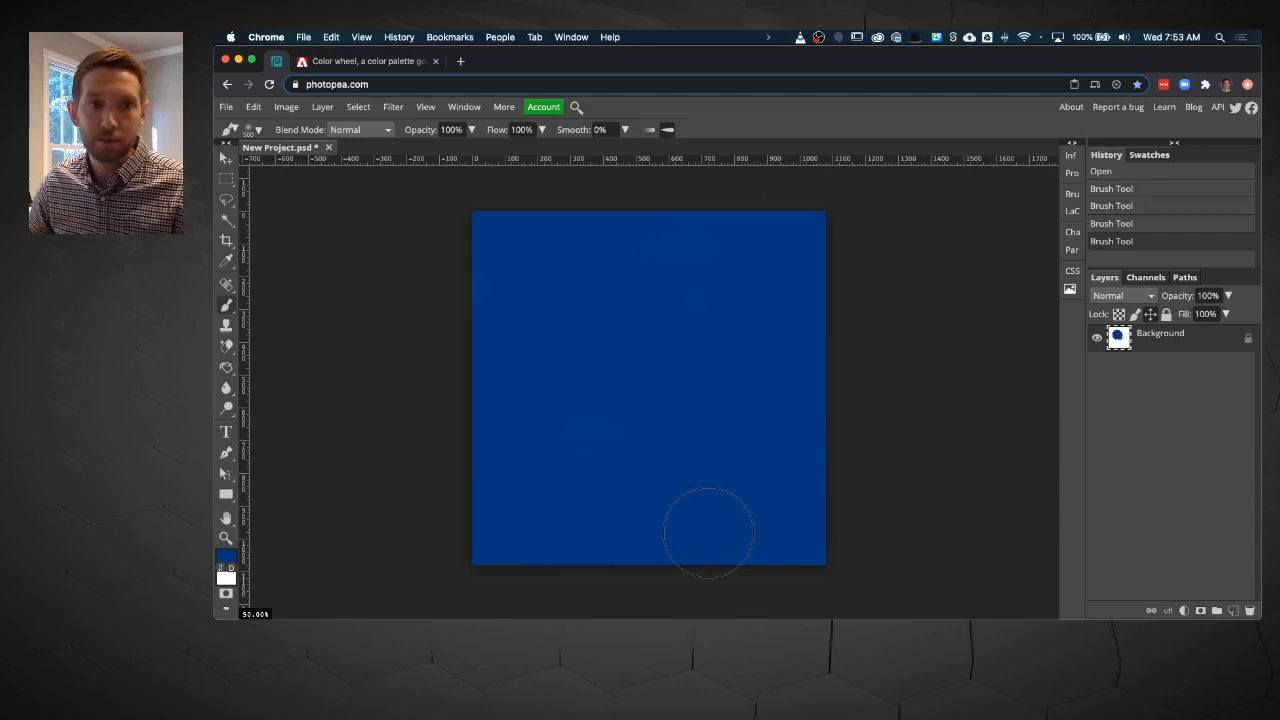
Step: Switch to Adobe Color and copy the hex code #4B7FCC of the light blue palette color D
left_click(369, 63)
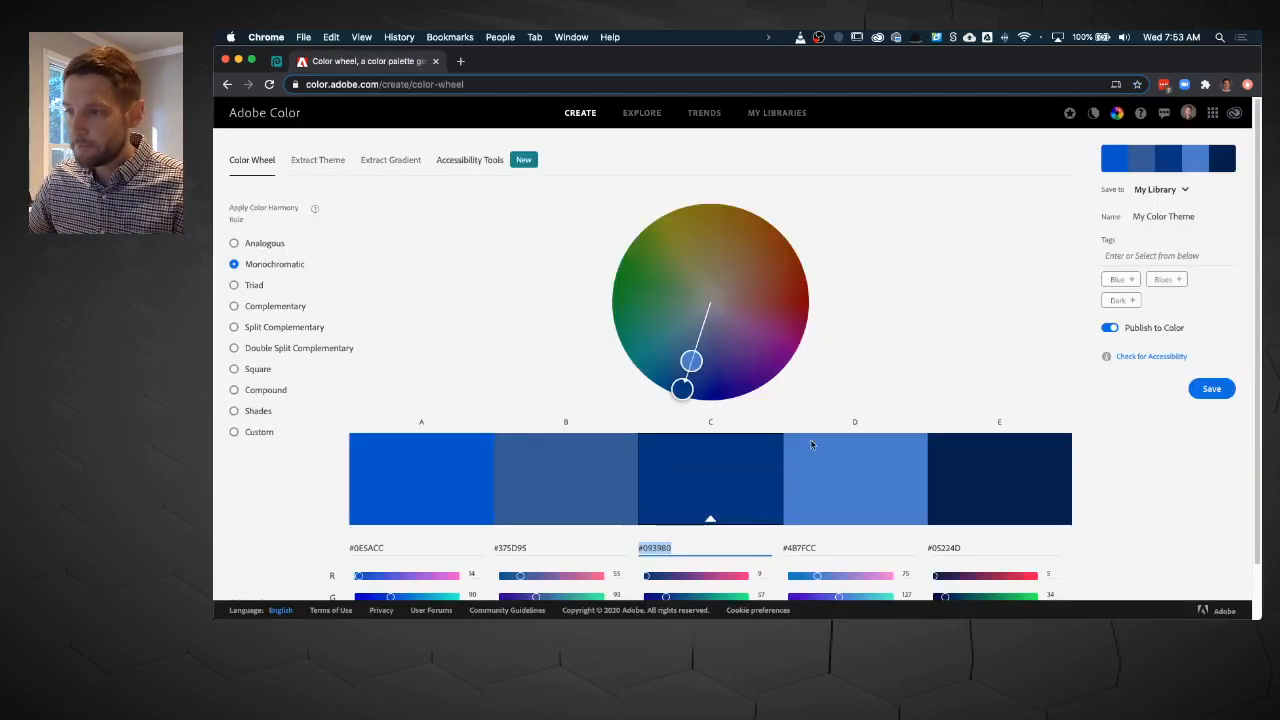
scroll(862, 458, "down", 1)
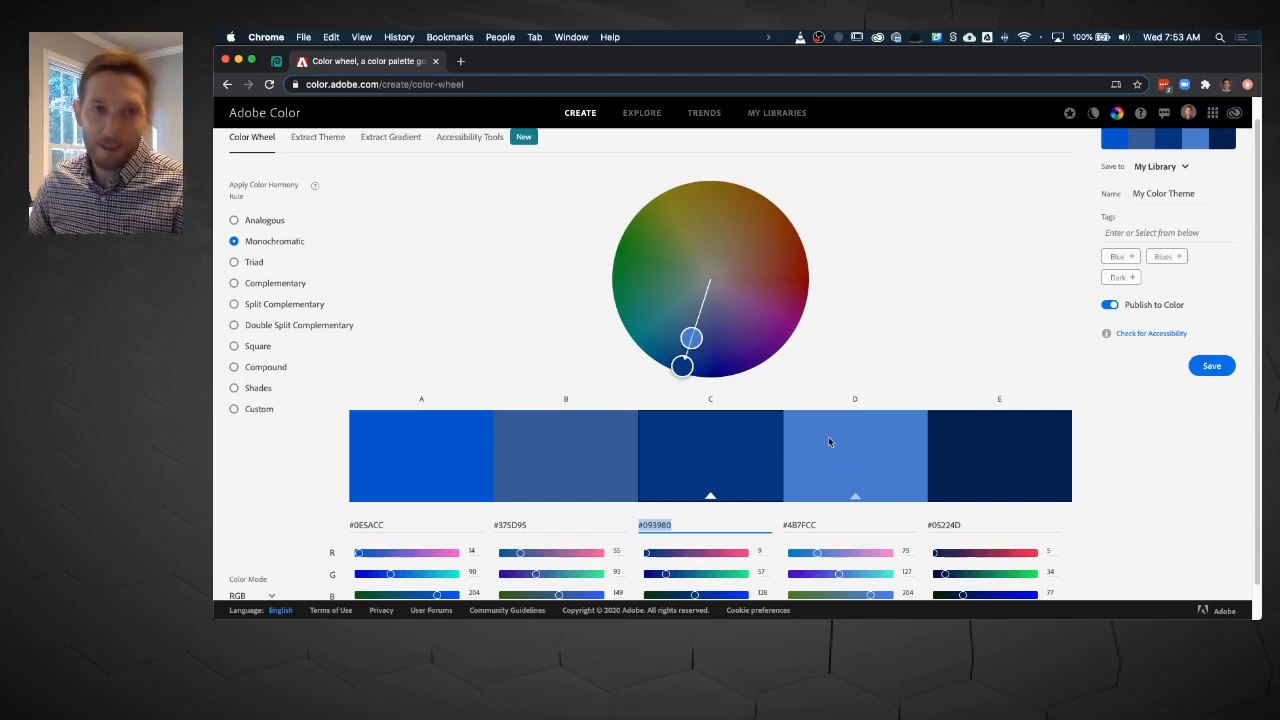
left_click(828, 439)
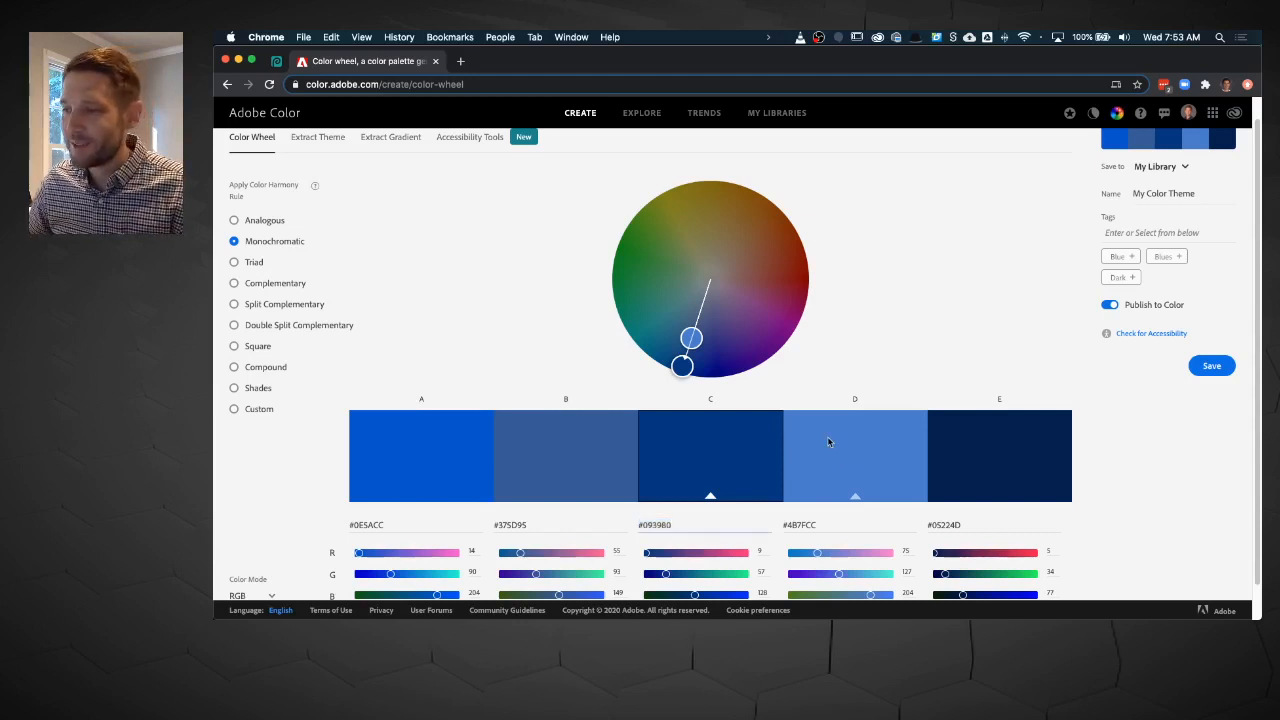
left_click(825, 524)
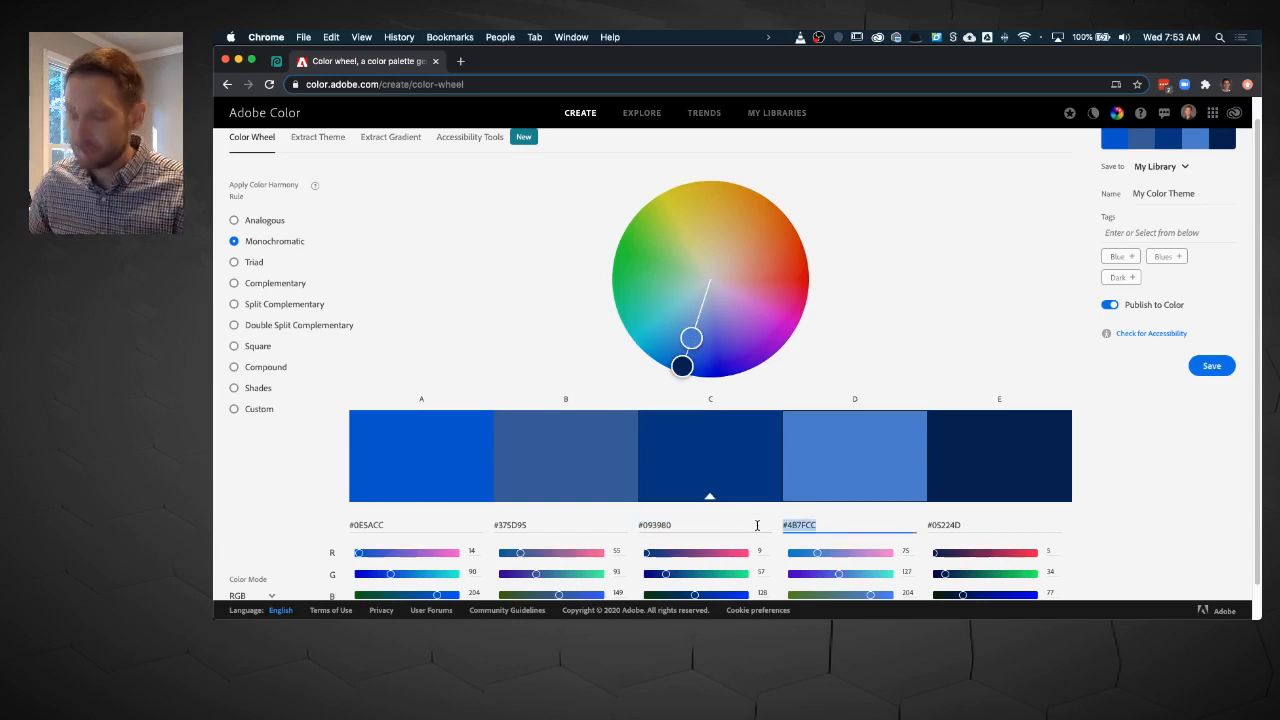
Step: Return to Photopea and set the background color to the copied hex code #4B7FCC
left_click(278, 62)
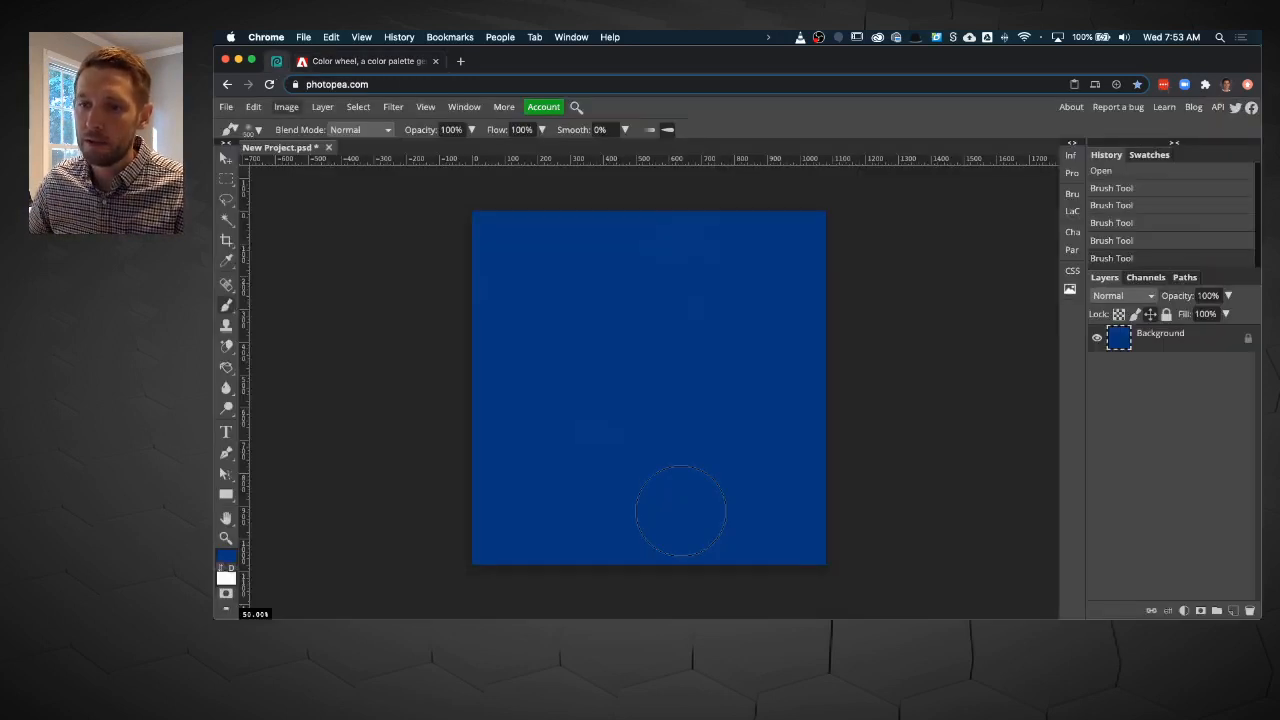
left_click(227, 579)
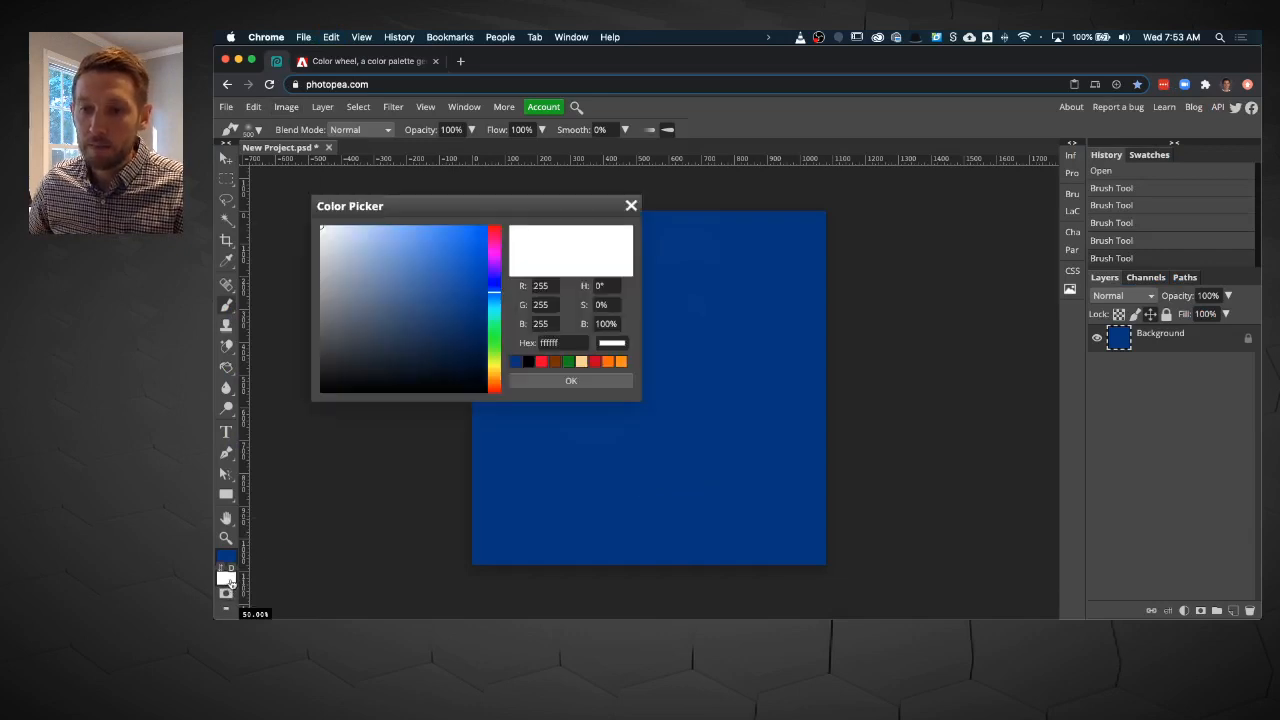
left_click(566, 343)
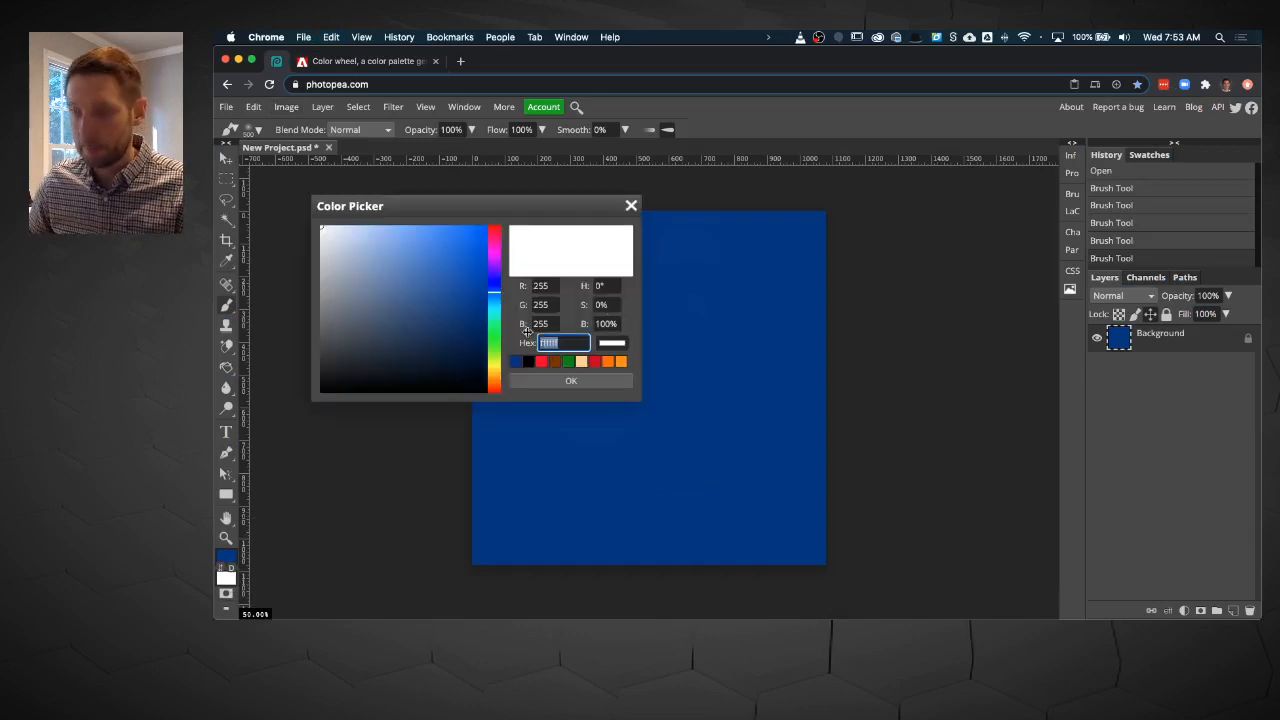
key("super+v")
key("Return")
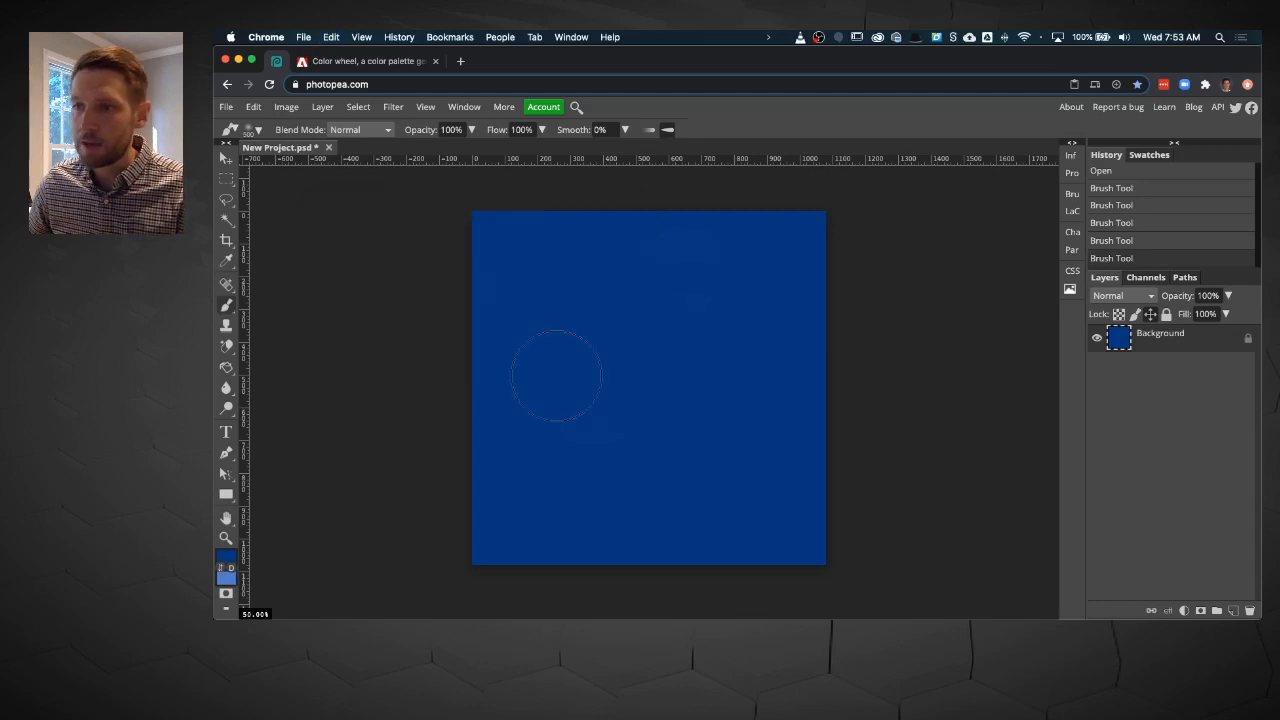
Step: Swap the foreground and background colors, then paint the upper part of the canvas light blue with two soft horizontal strokes
key("x")
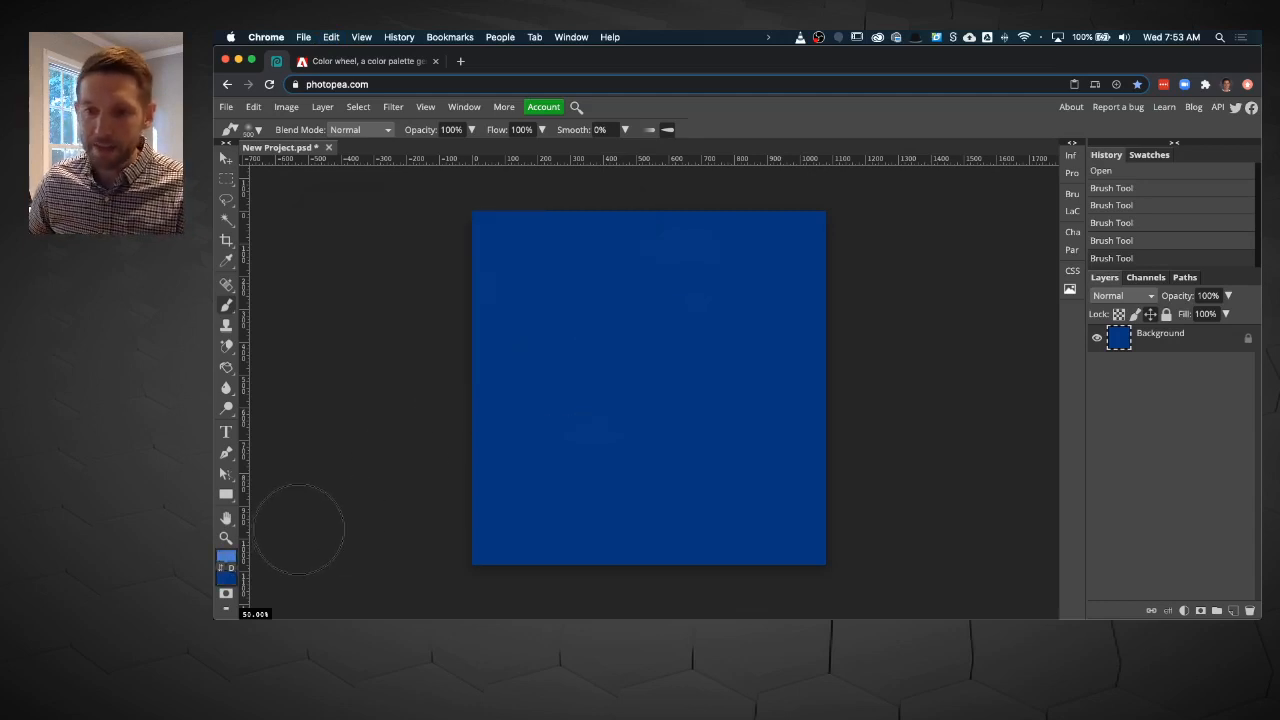
key("x")
key("x")
key("x")
key("x")
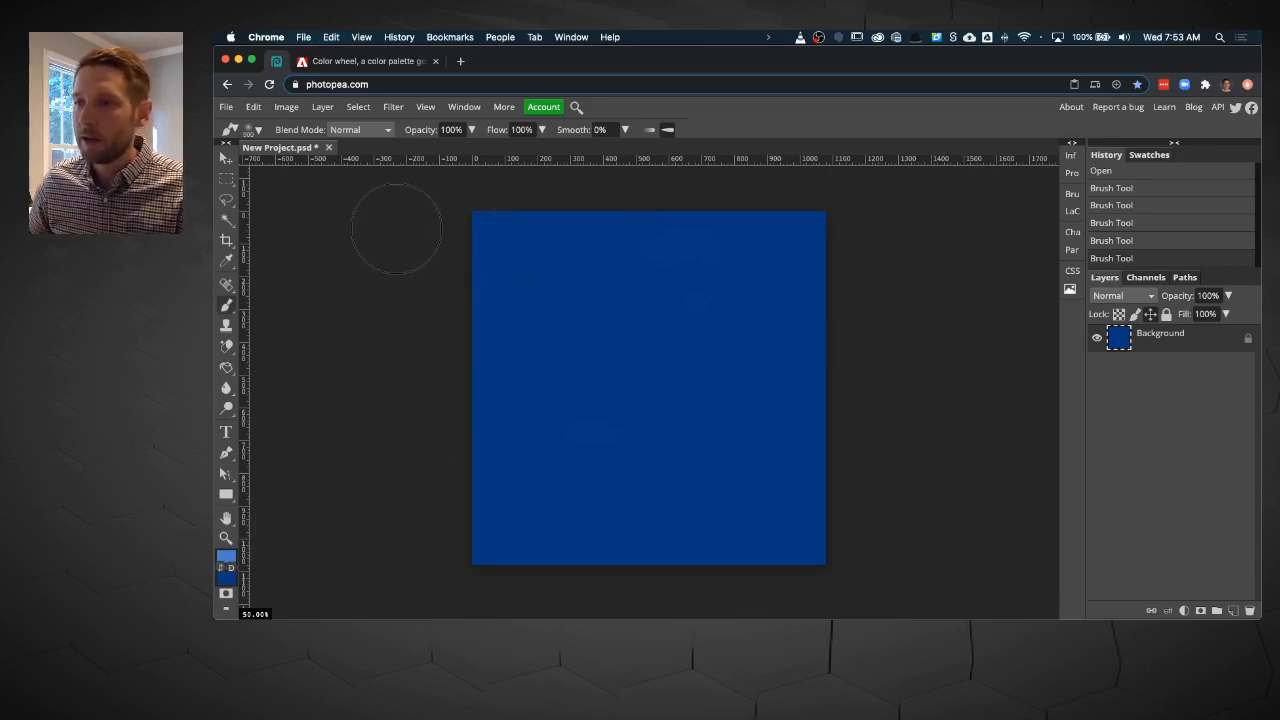
mouse_move(396, 228)
left_mouse_down()
mouse_move(886, 229)
mouse_move(943, 263)
left_mouse_up()
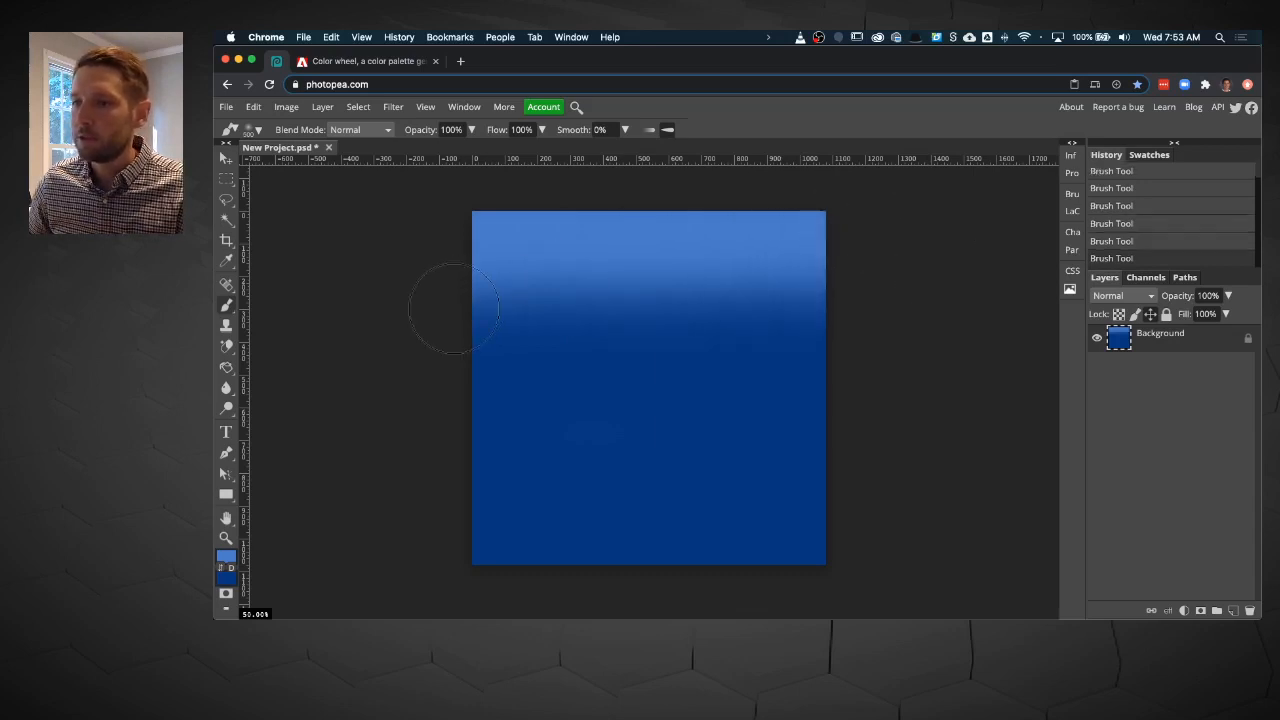
left_click_drag(454, 309, 880, 311)
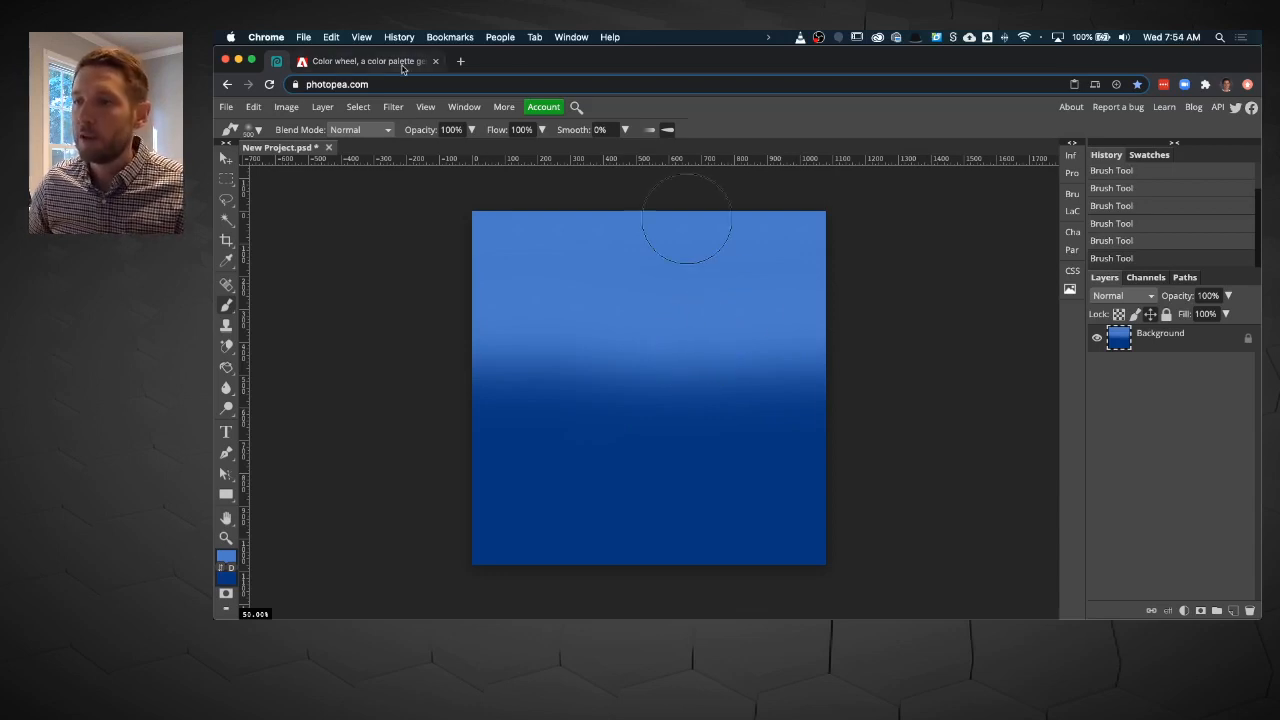
Step: Switch to Adobe Color and copy the hex code #05224D of the darkest palette color E
left_click(370, 61)
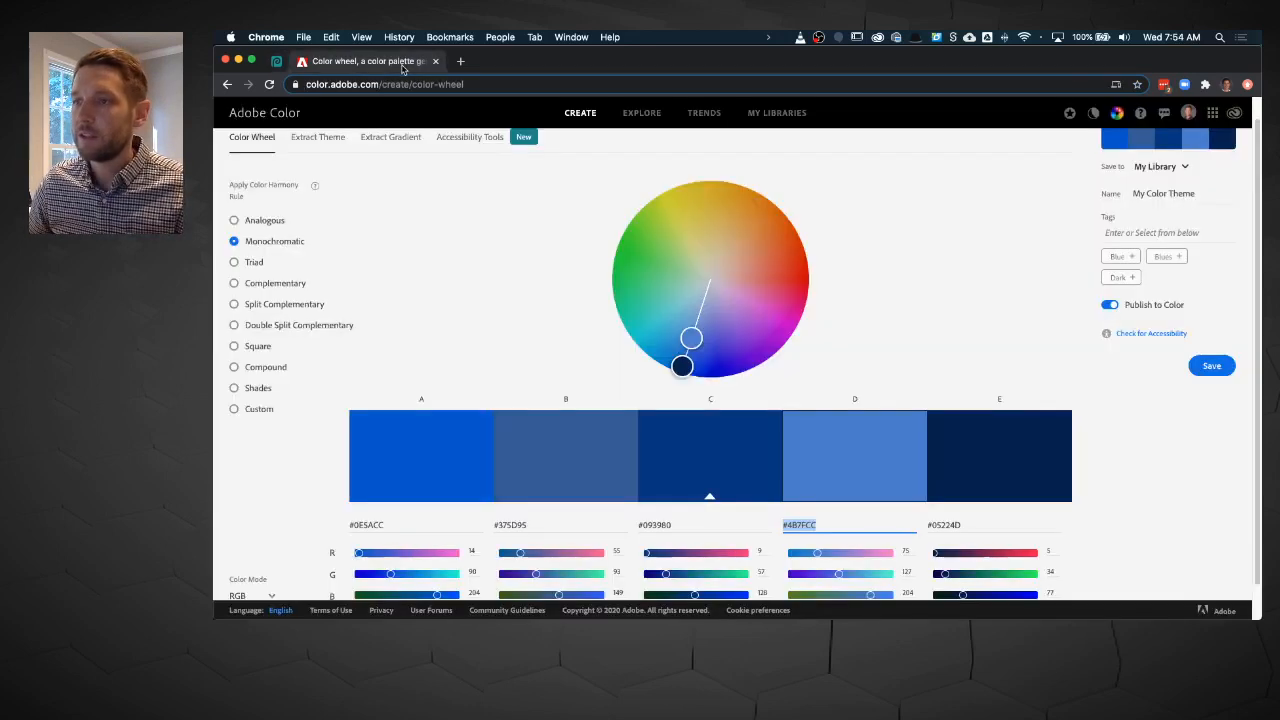
left_click(979, 463)
left_click(950, 525)
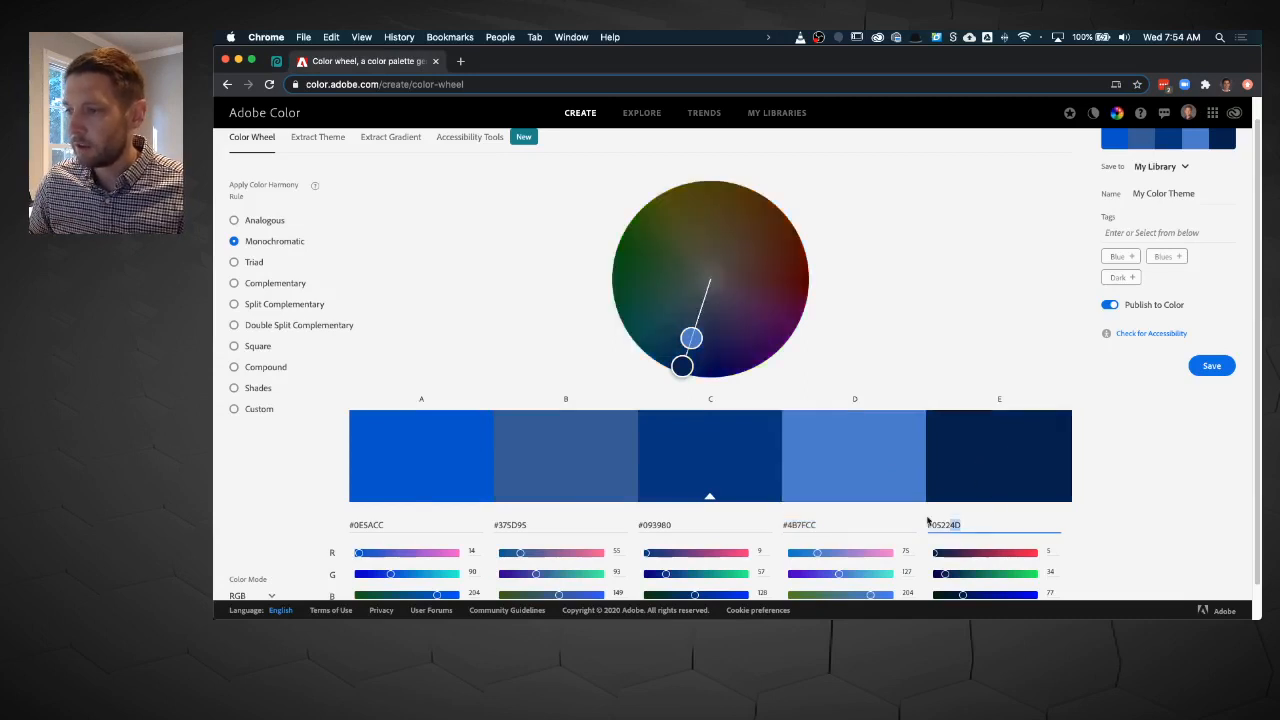
key("super+a")
key("super+c")
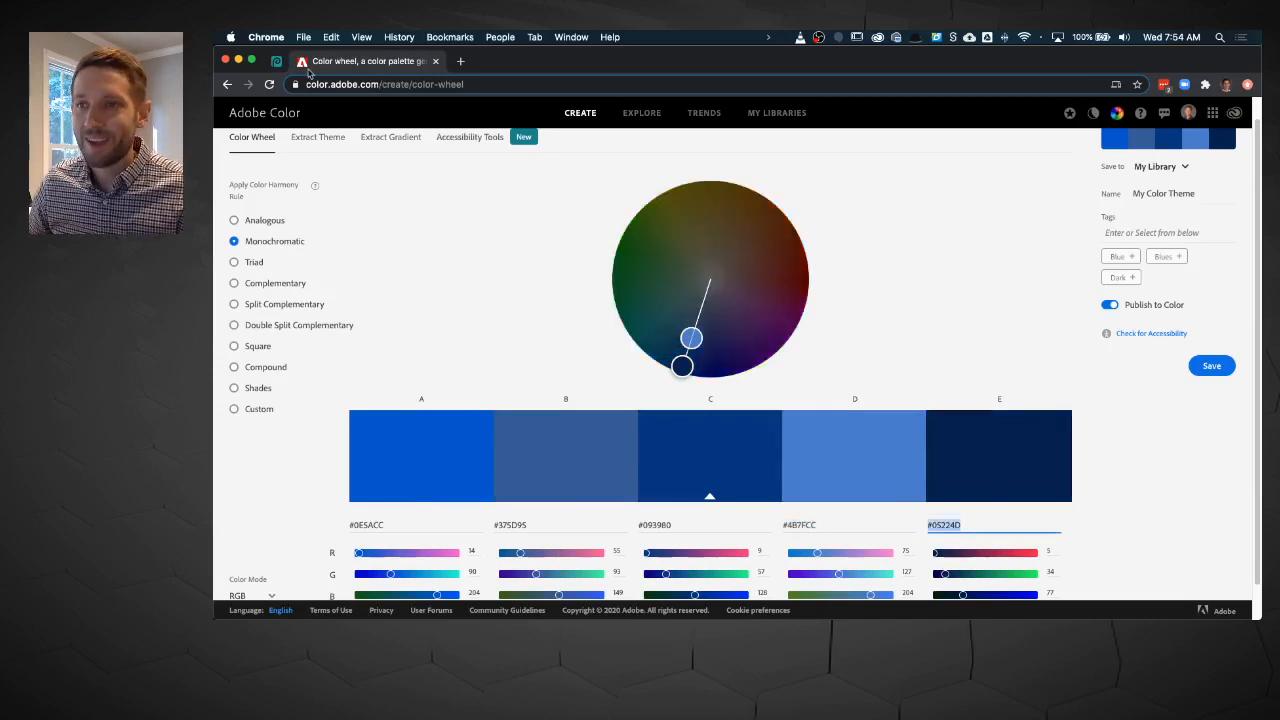
Step: In Photopea, set the foreground color to #05224D and paint a soft dark band across the middle of the canvas
left_click(277, 63)
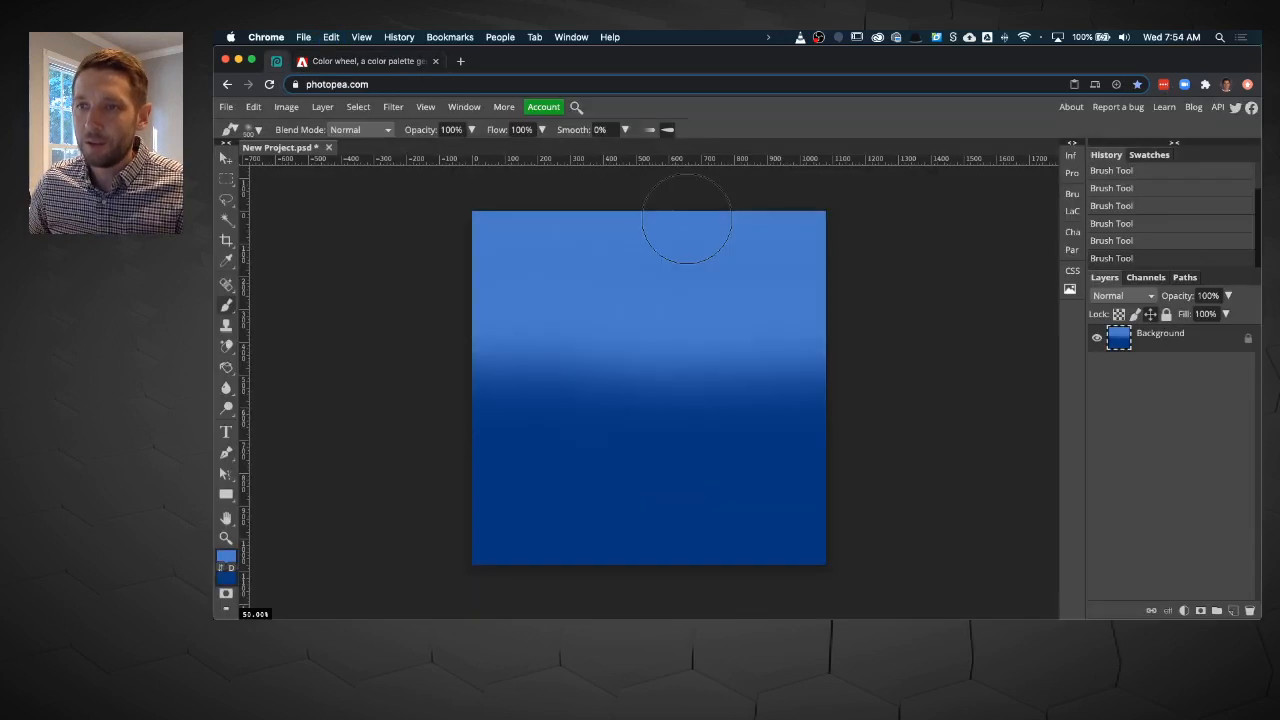
left_click(228, 558)
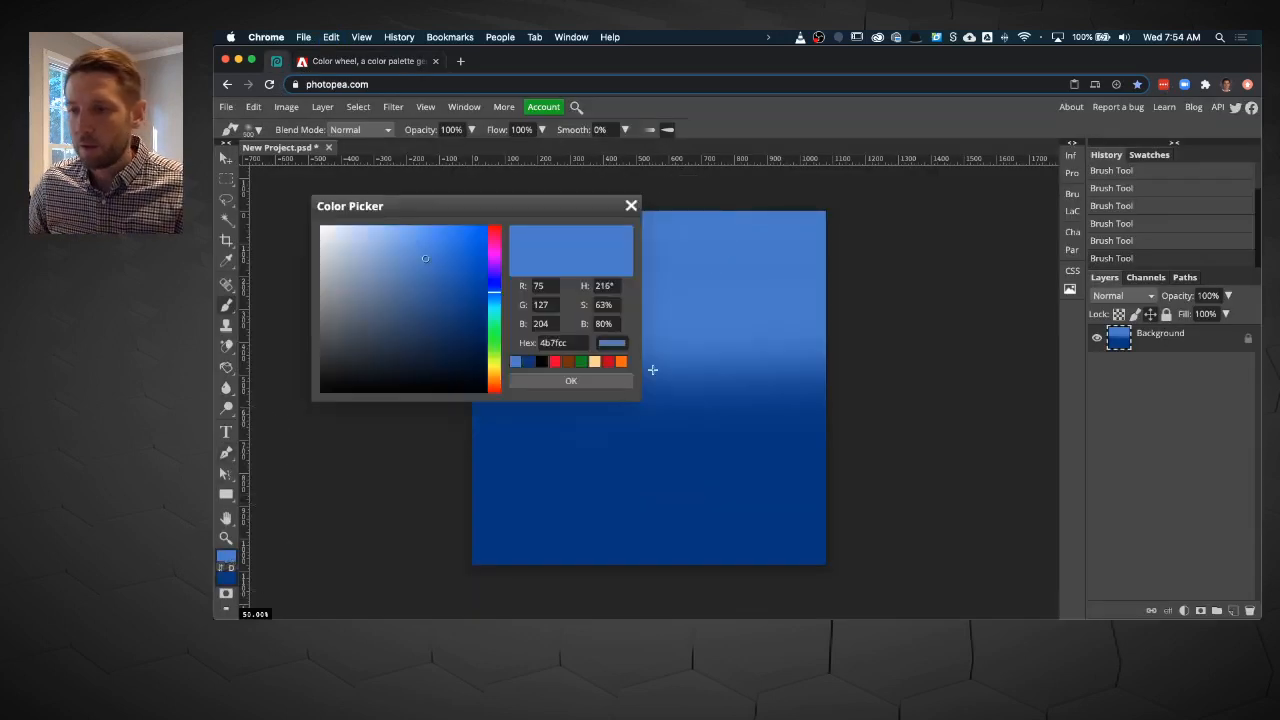
left_click_drag(581, 340, 519, 347)
key("super+v")
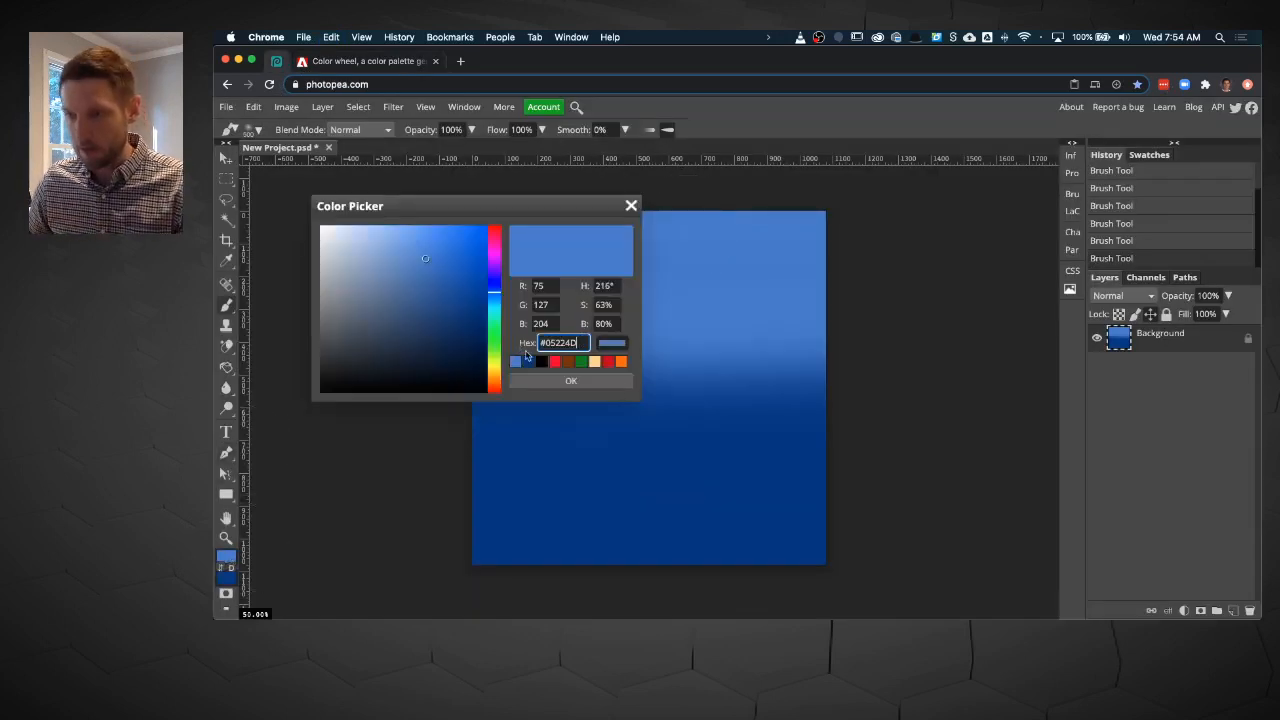
left_click(571, 381)
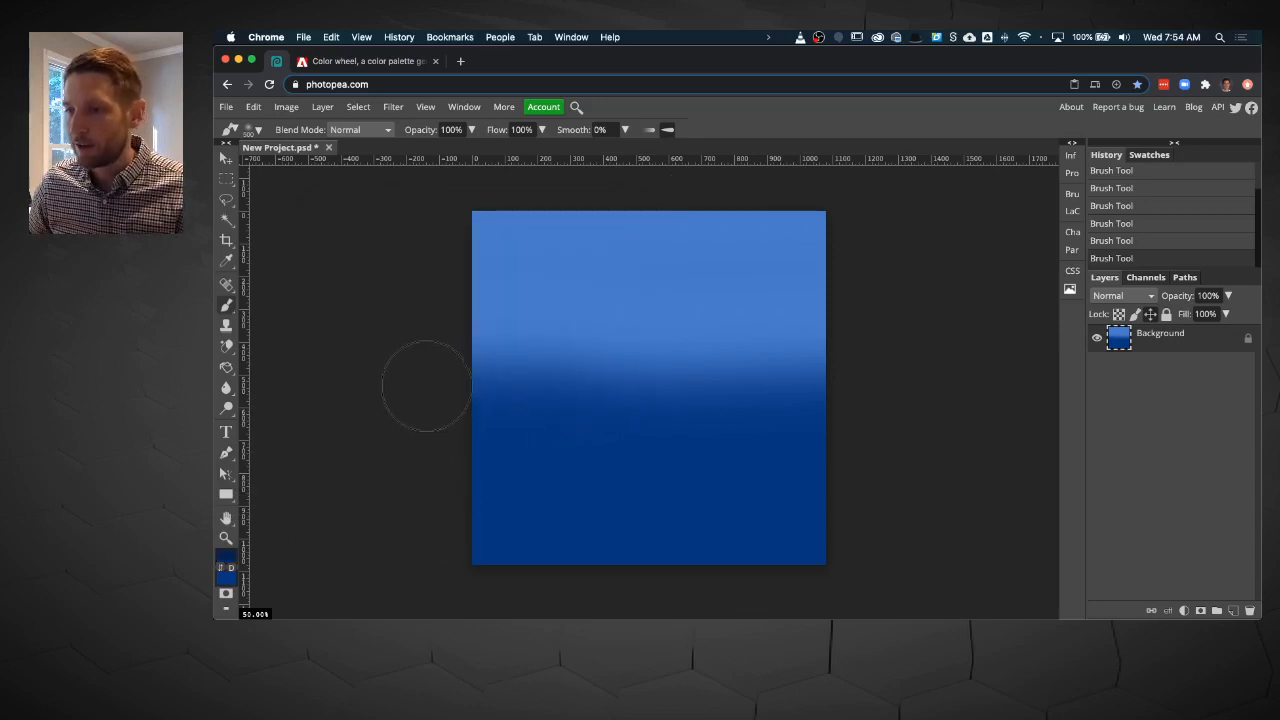
mouse_move(423, 380)
left_mouse_down()
mouse_move(1020, 386)
mouse_move(1010, 392)
left_mouse_up()
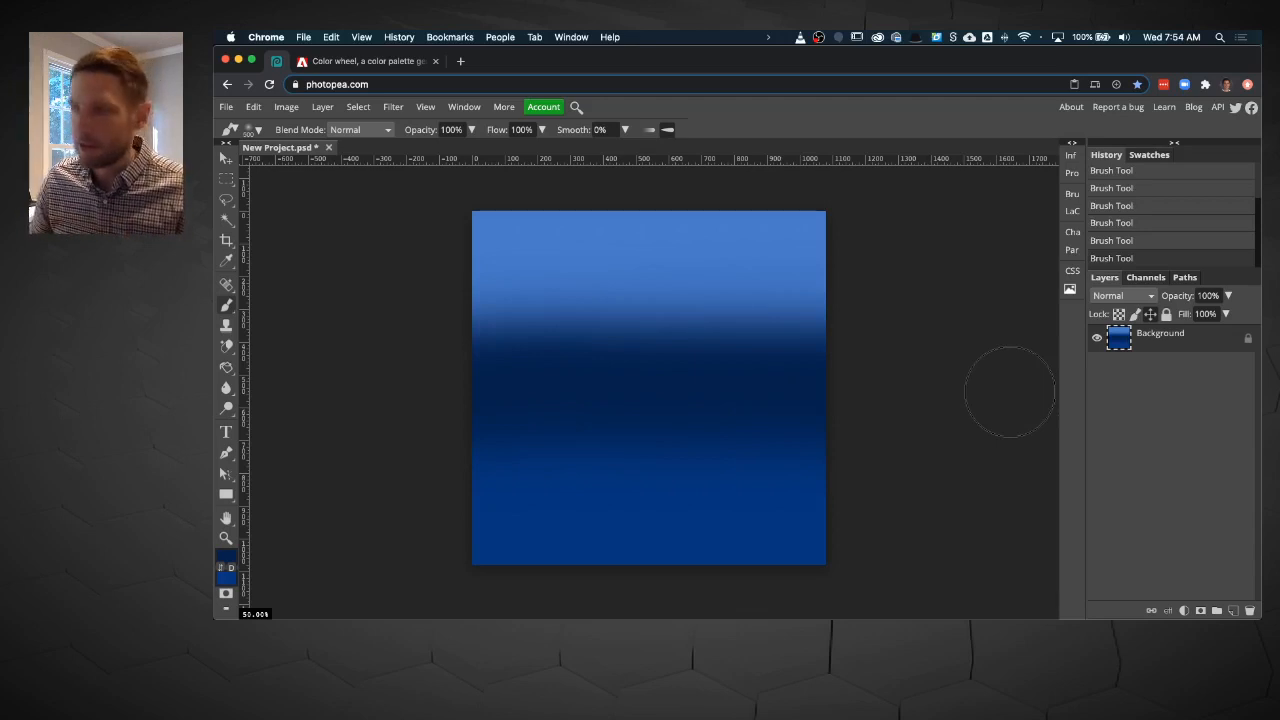
Step: Choose a speckled brush tip with Scatter and set its size to 231 px
left_click(1073, 195)
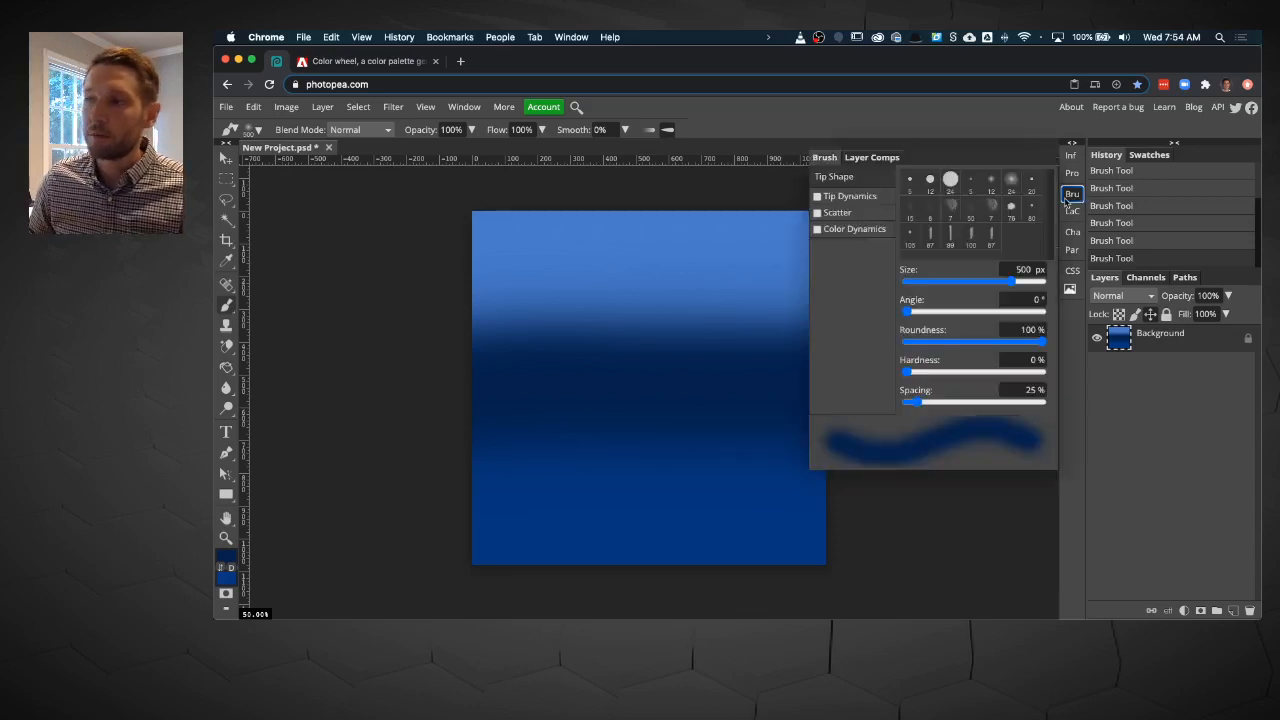
left_click(993, 206)
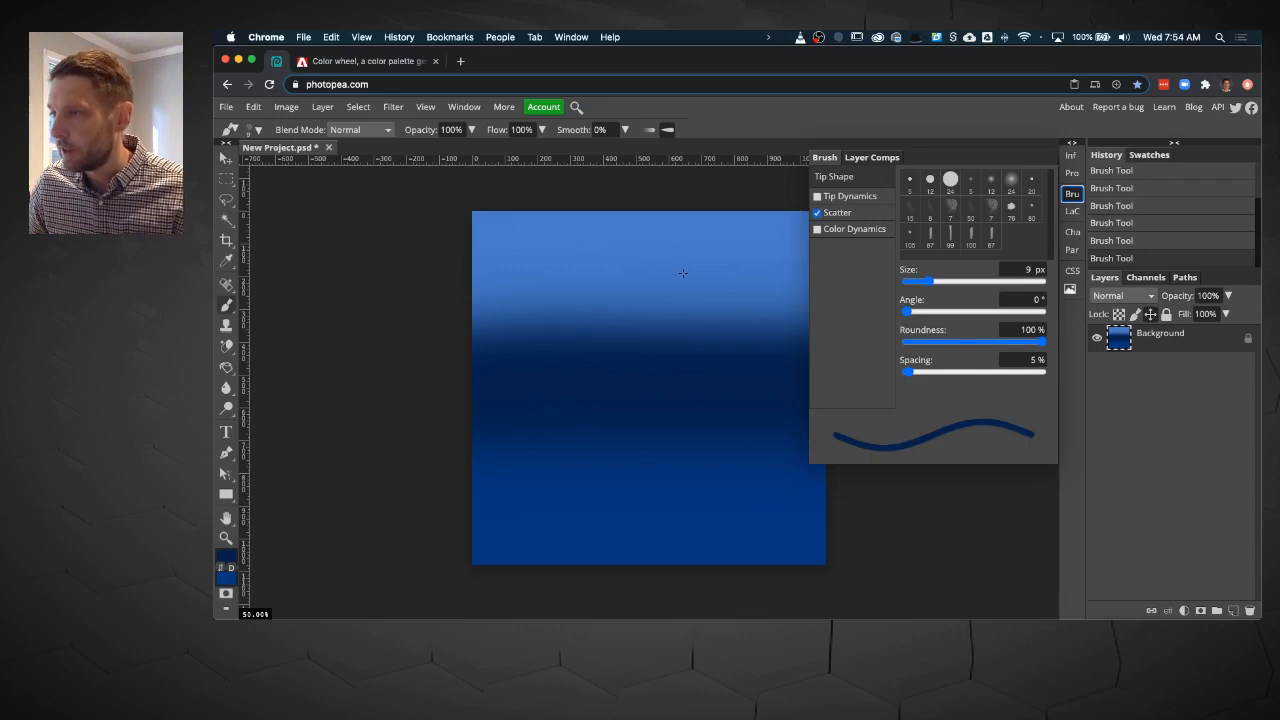
left_click_drag(931, 281, 960, 281)
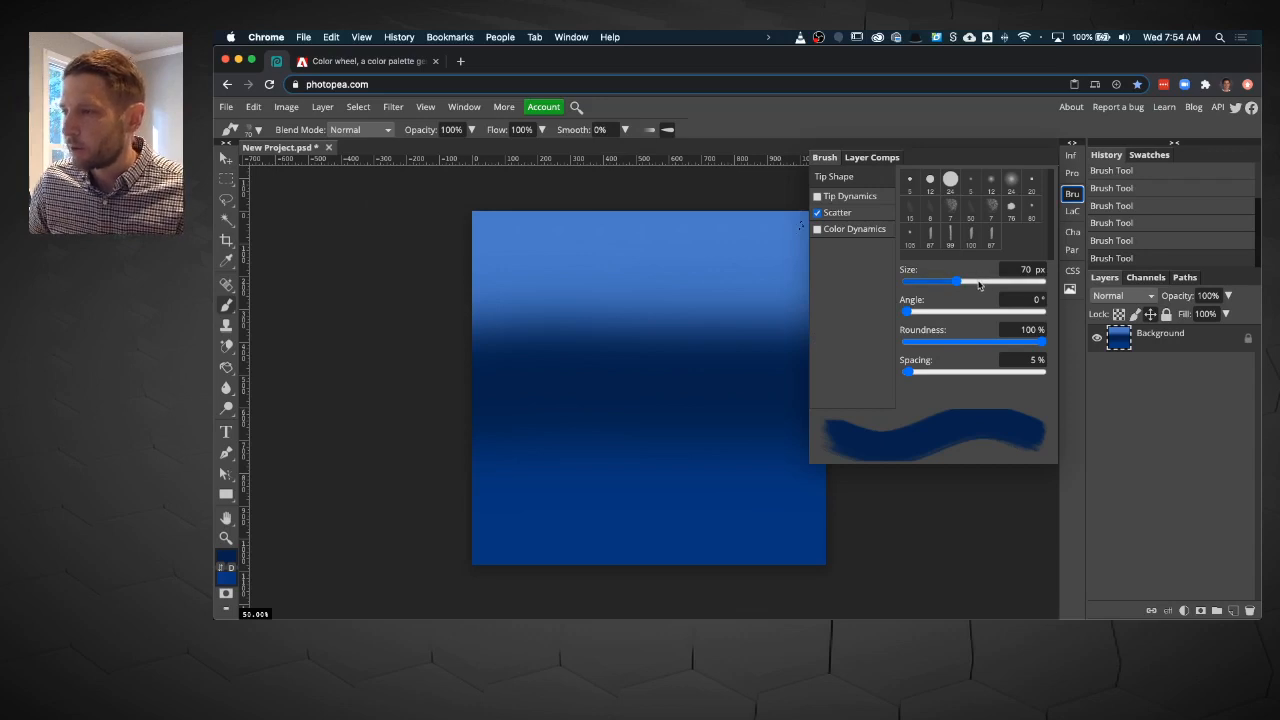
left_click(979, 283)
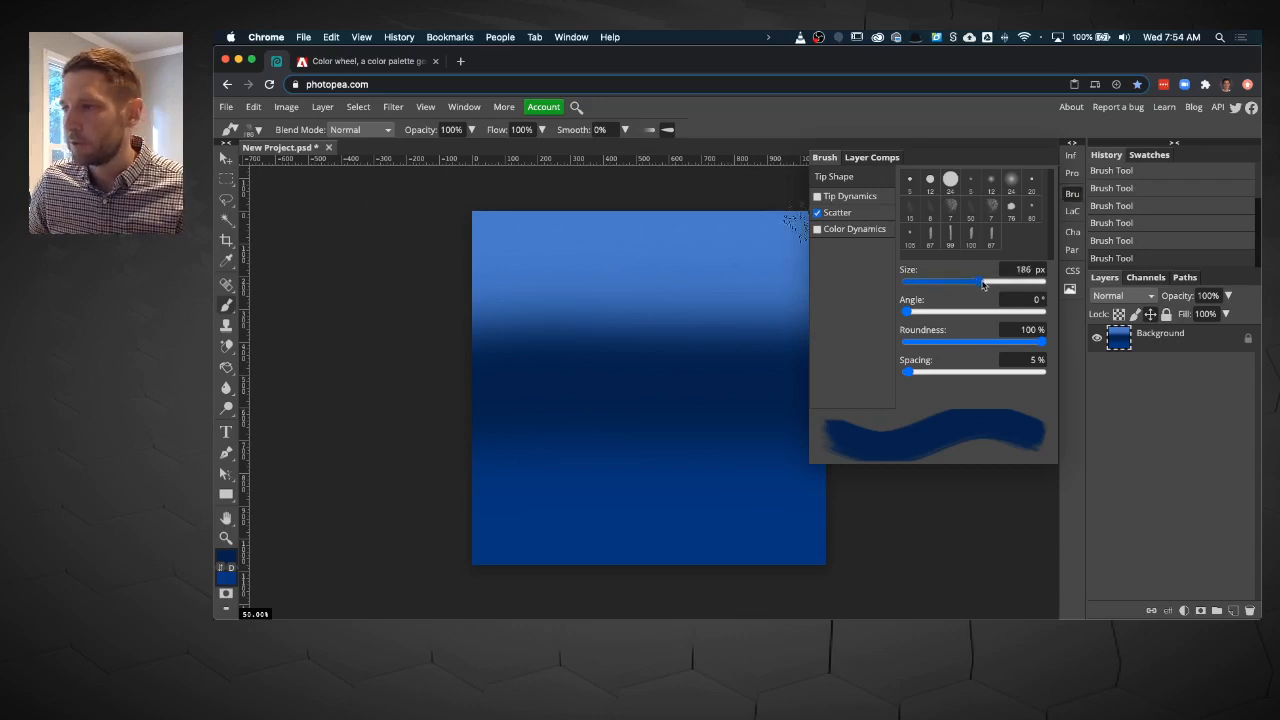
left_click_drag(982, 285, 988, 283)
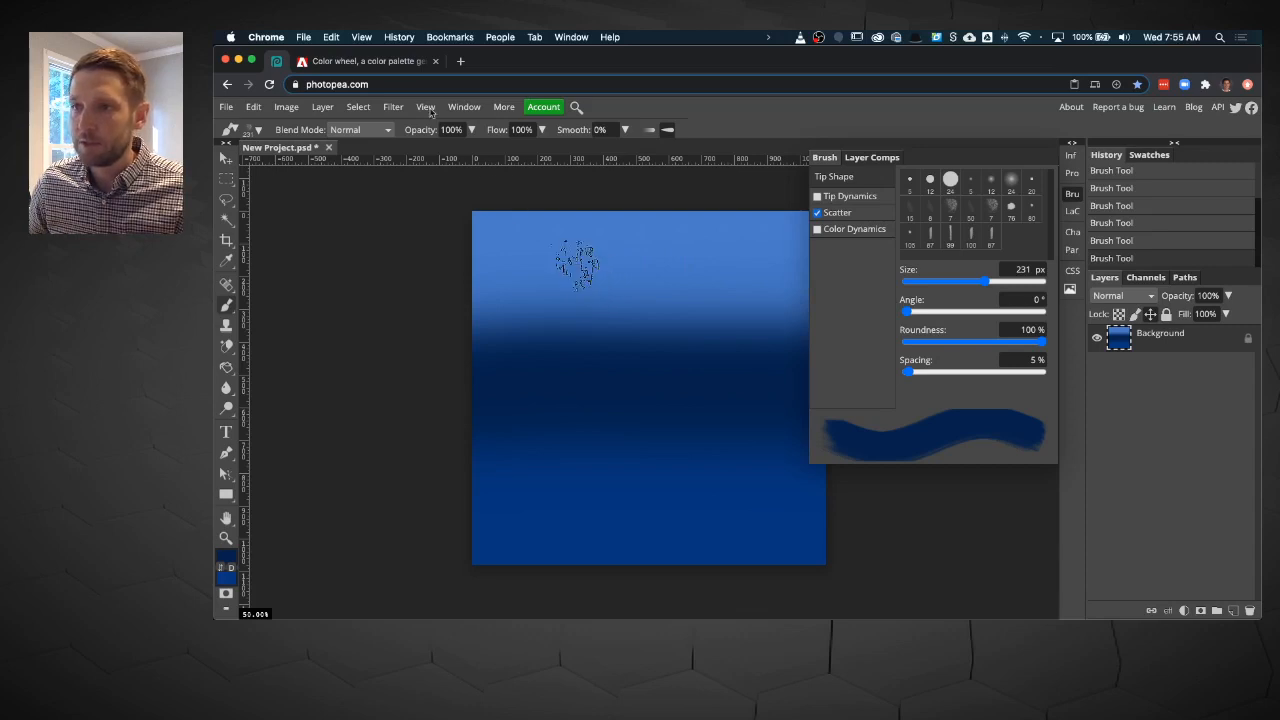
Step: Set the opacity of the speckled brush to 25%
left_click(471, 130)
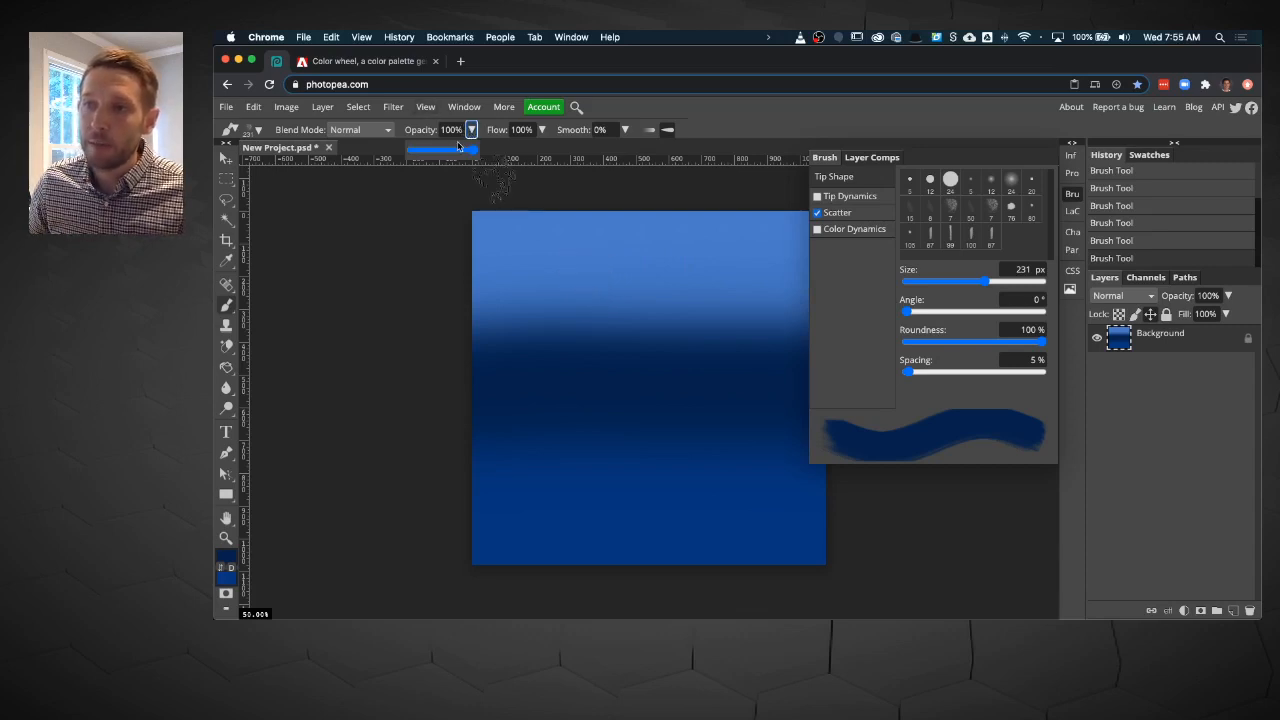
left_click_drag(458, 147, 429, 156)
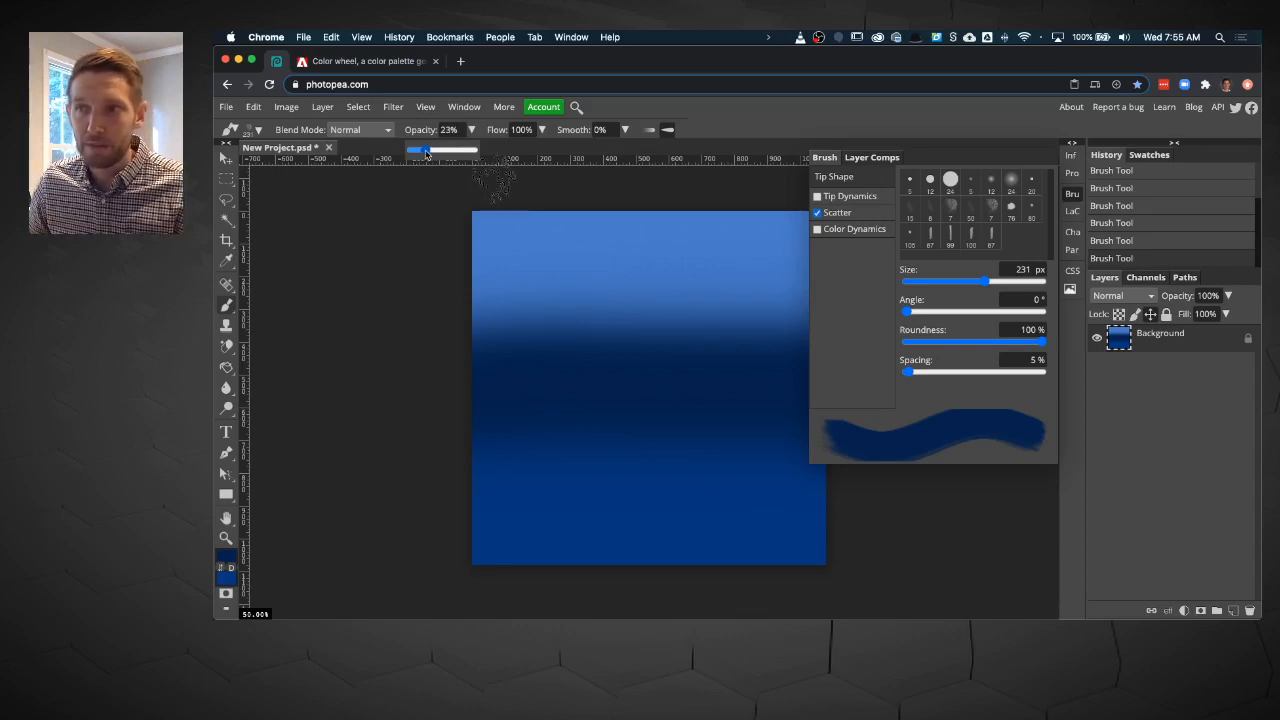
left_click_drag(427, 153, 426, 153)
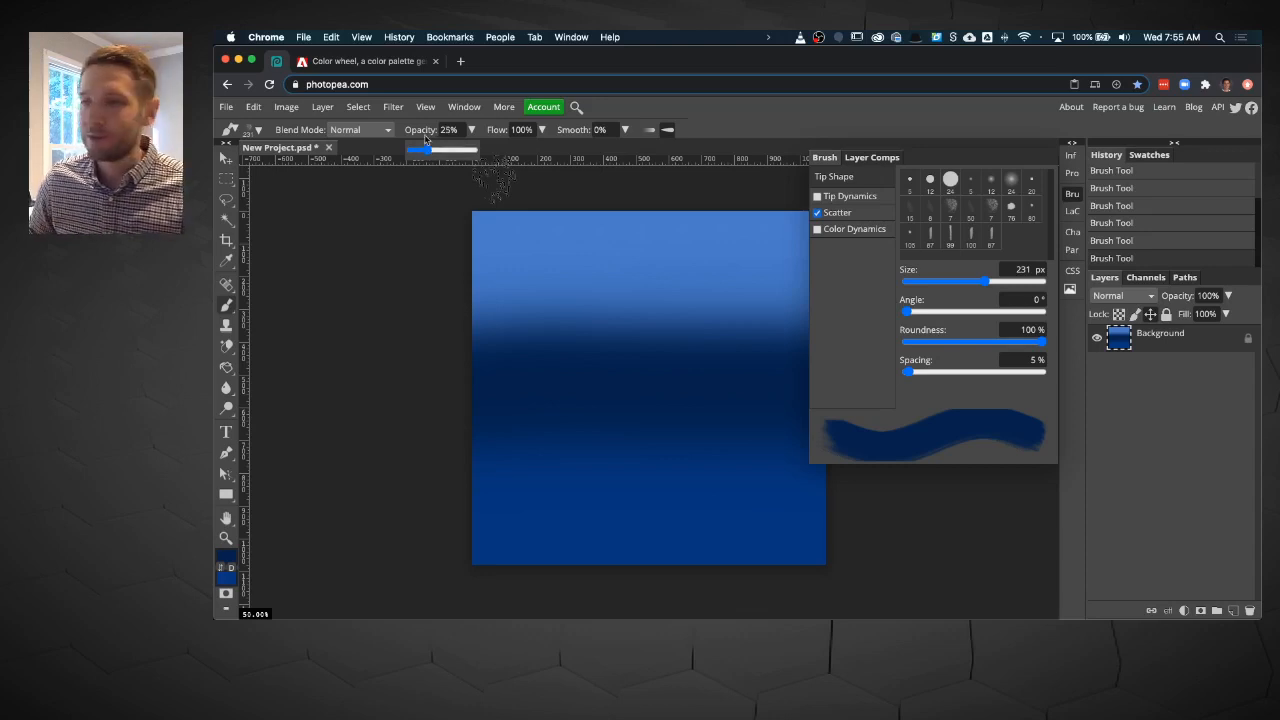
Step: Switch to Adobe Color and copy the hex code #0E5ACC of the bright blue palette color A
left_click(363, 63)
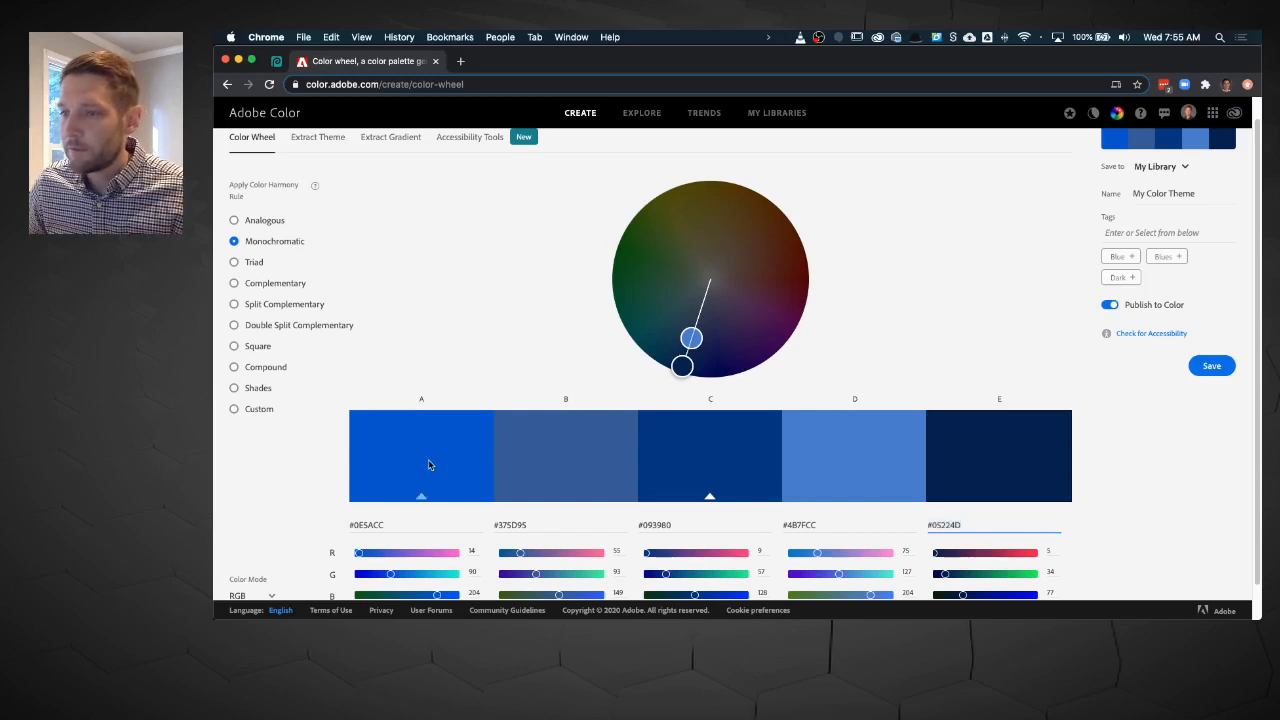
left_click_drag(430, 522, 341, 521)
key("super+c")
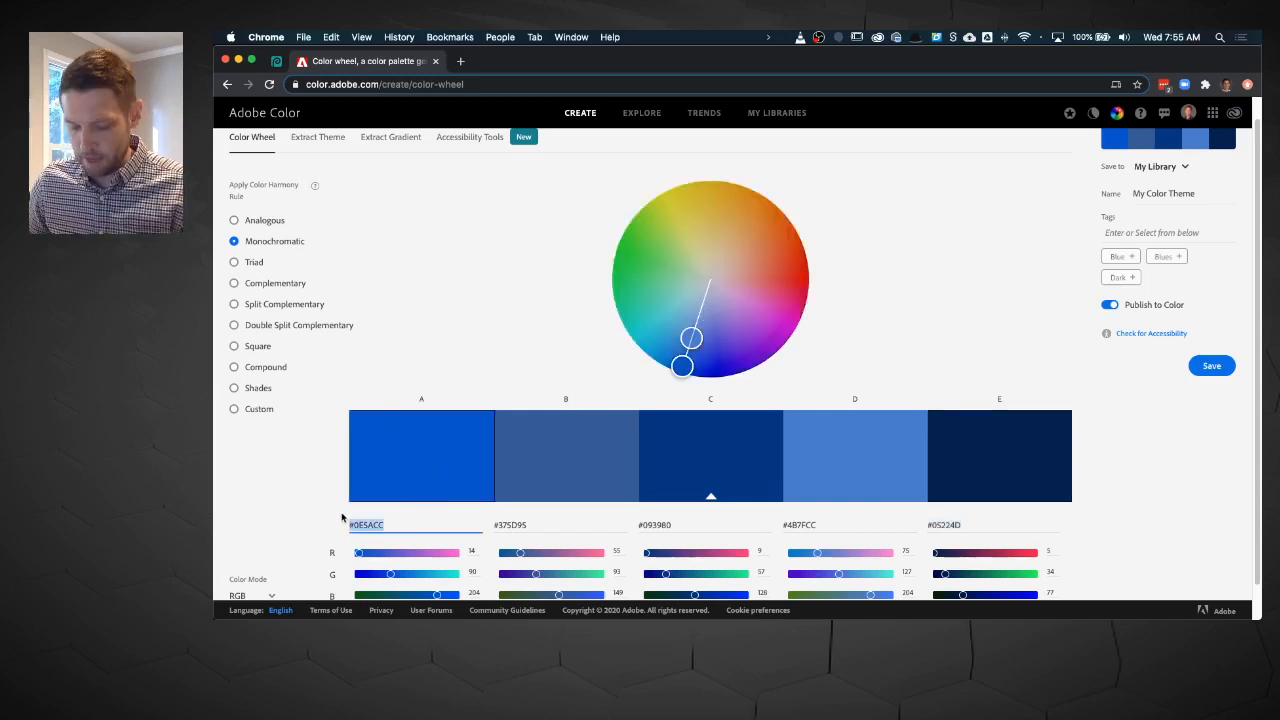
Step: In Photopea, set the foreground color to the copied hex code #0E5ACC and display the color swatches
left_click(278, 62)
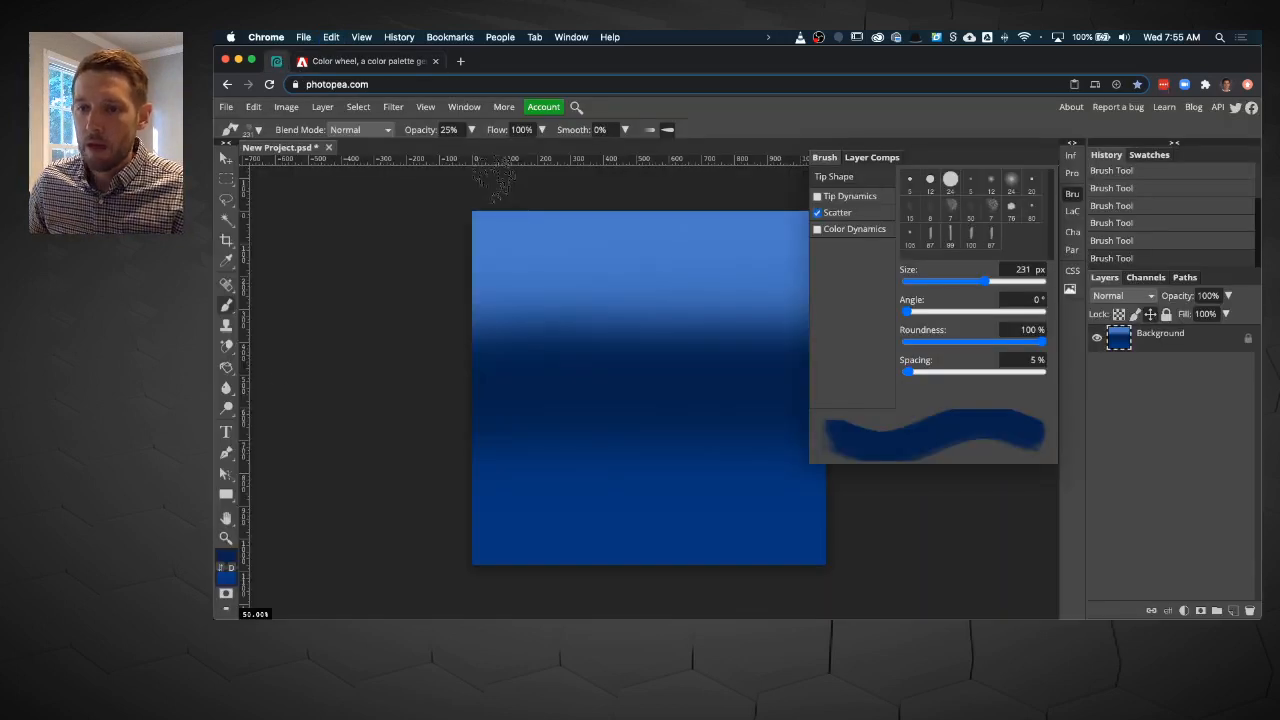
left_click(226, 558)
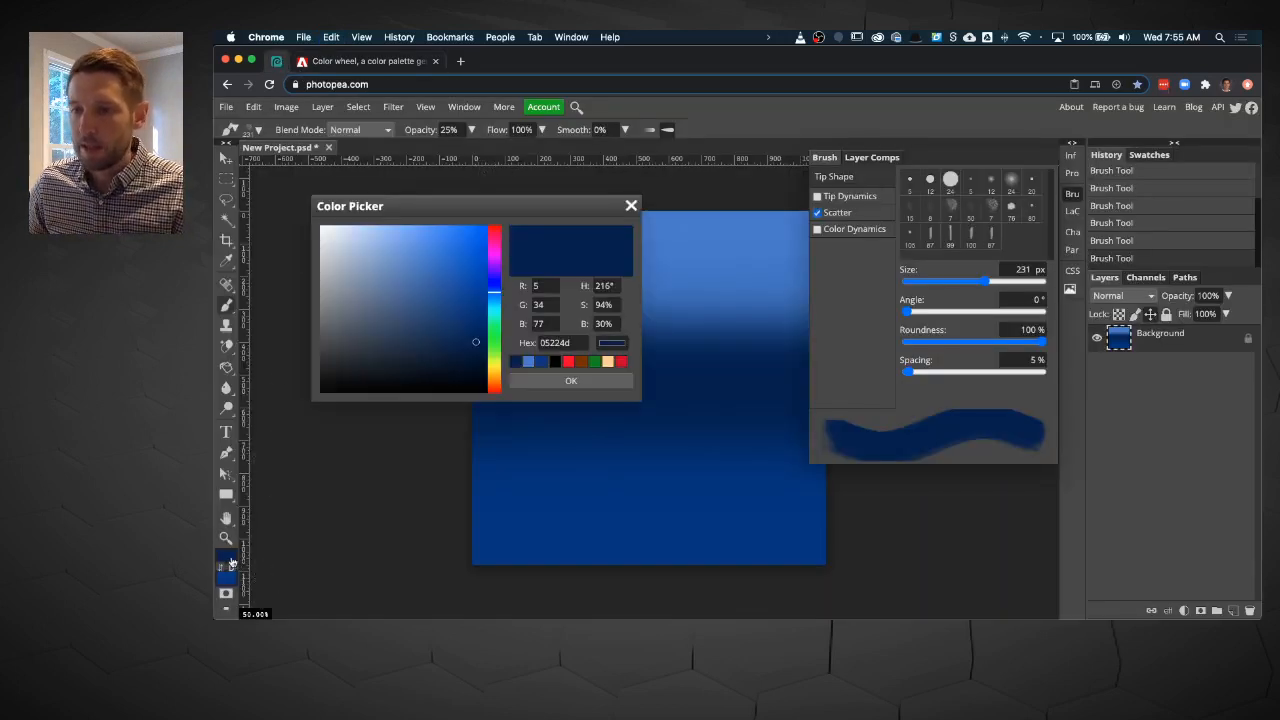
double_click(577, 342)
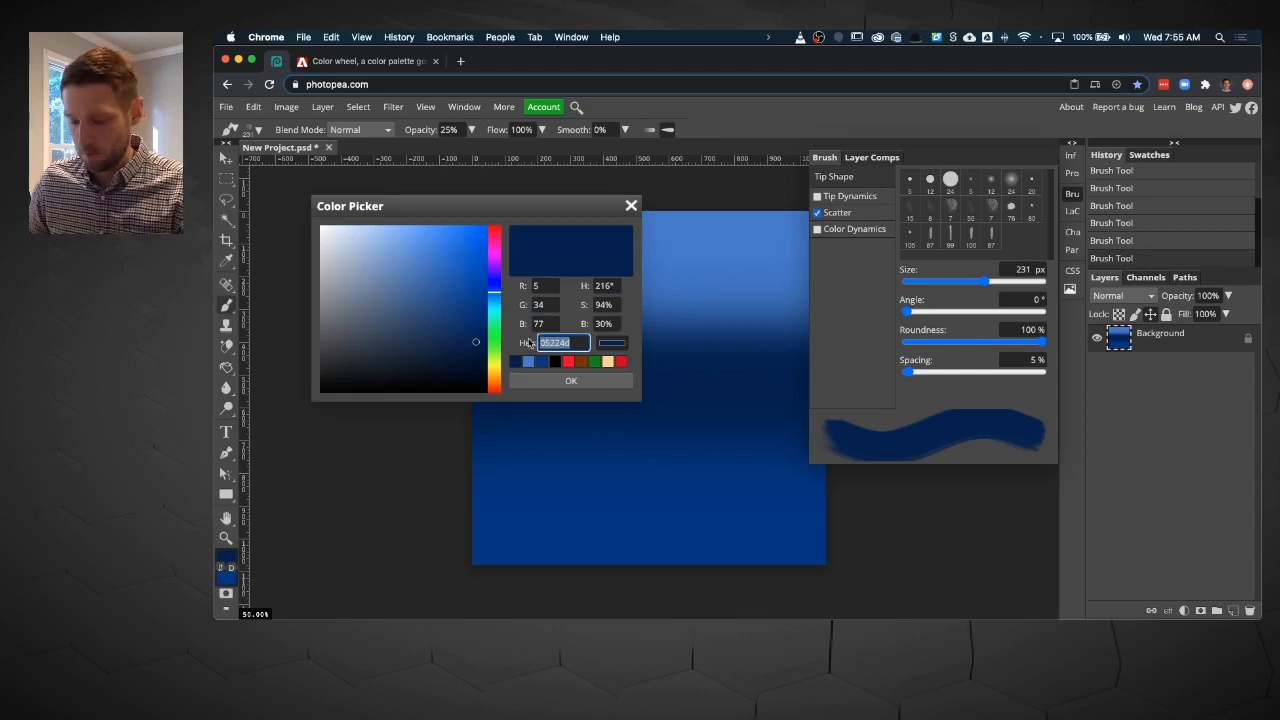
key("super+v")
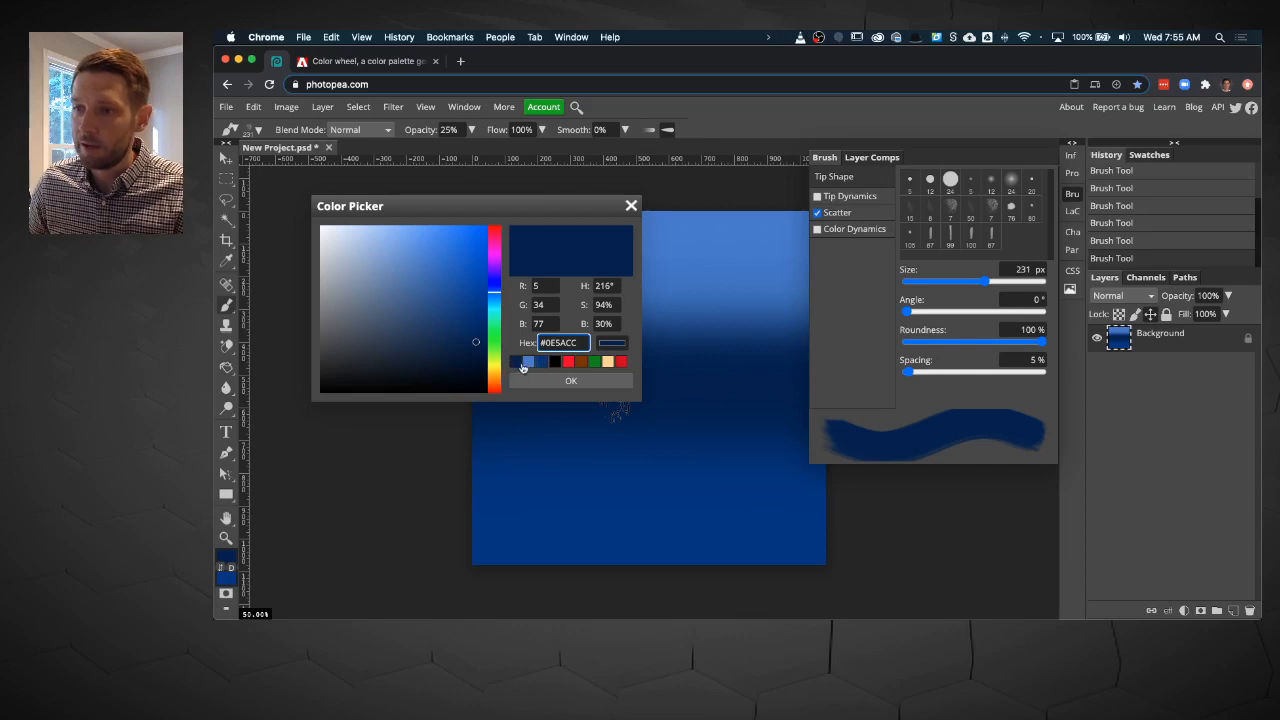
left_click(571, 380)
left_click(1160, 158)
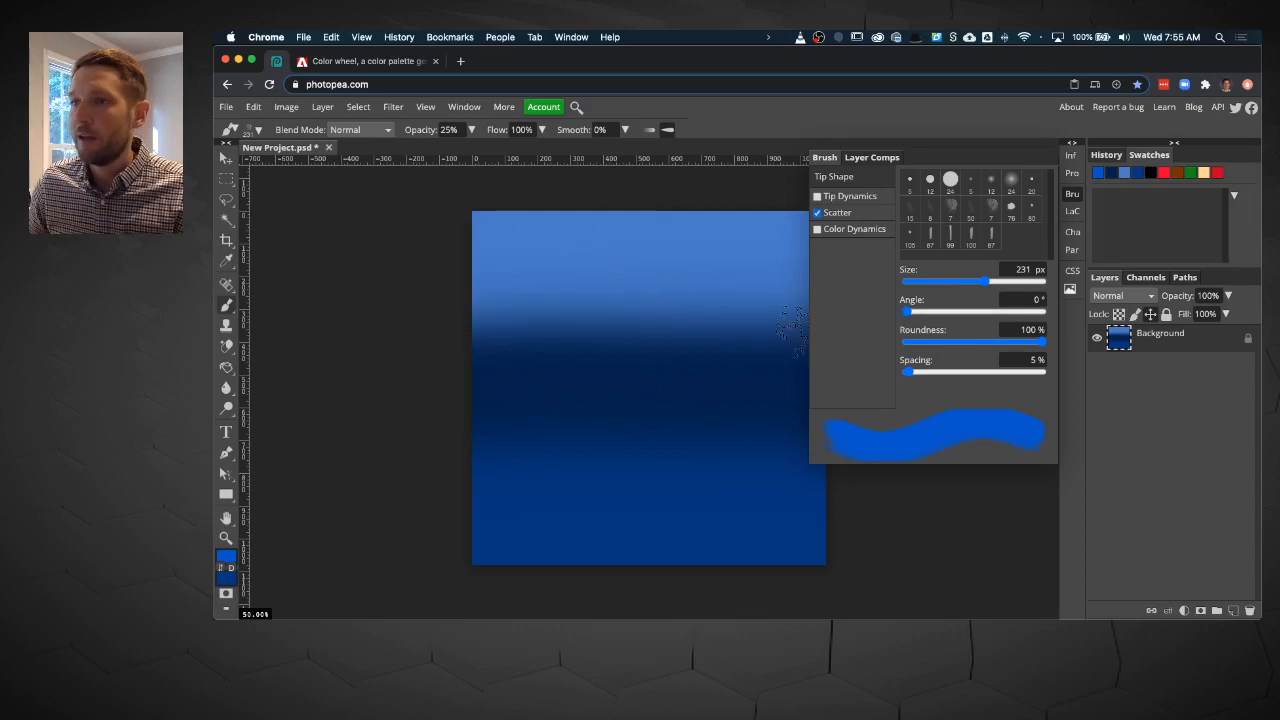
Step: Set the speckled brush size to 494 px and paint bright blue across the dark middle band of the canvas
left_click_drag(1017, 291, 1015, 281)
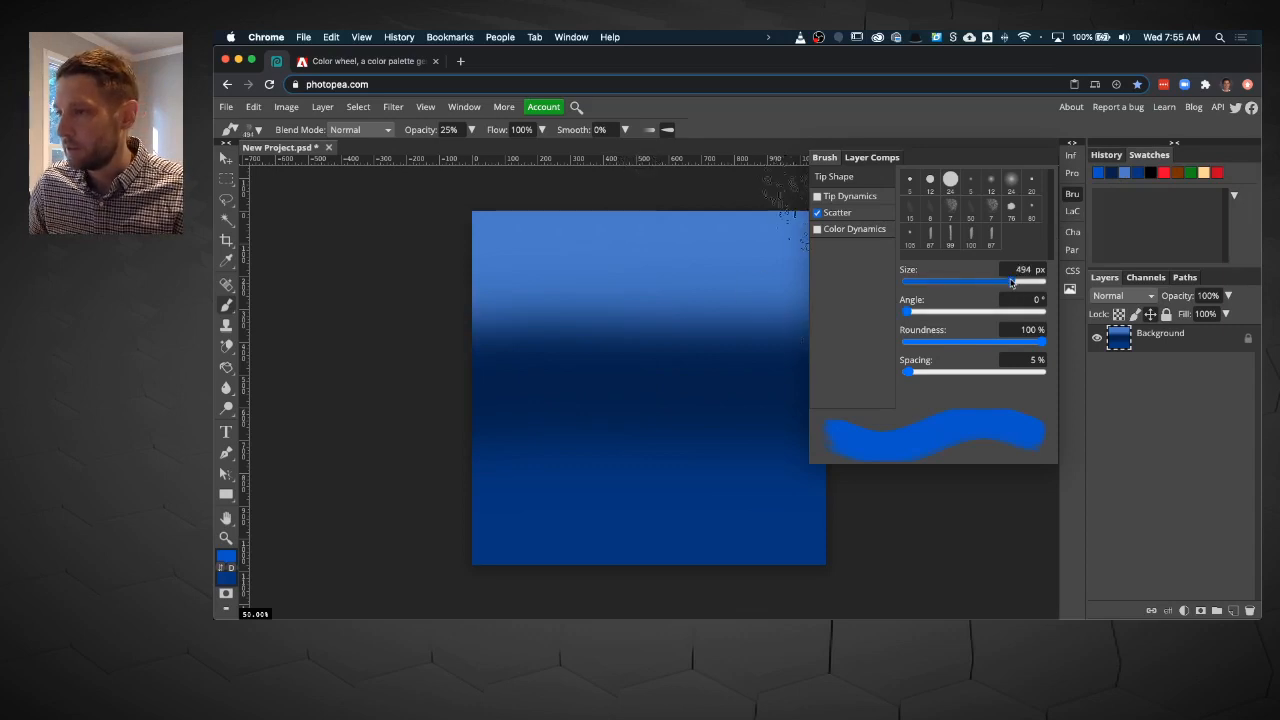
left_click(1073, 194)
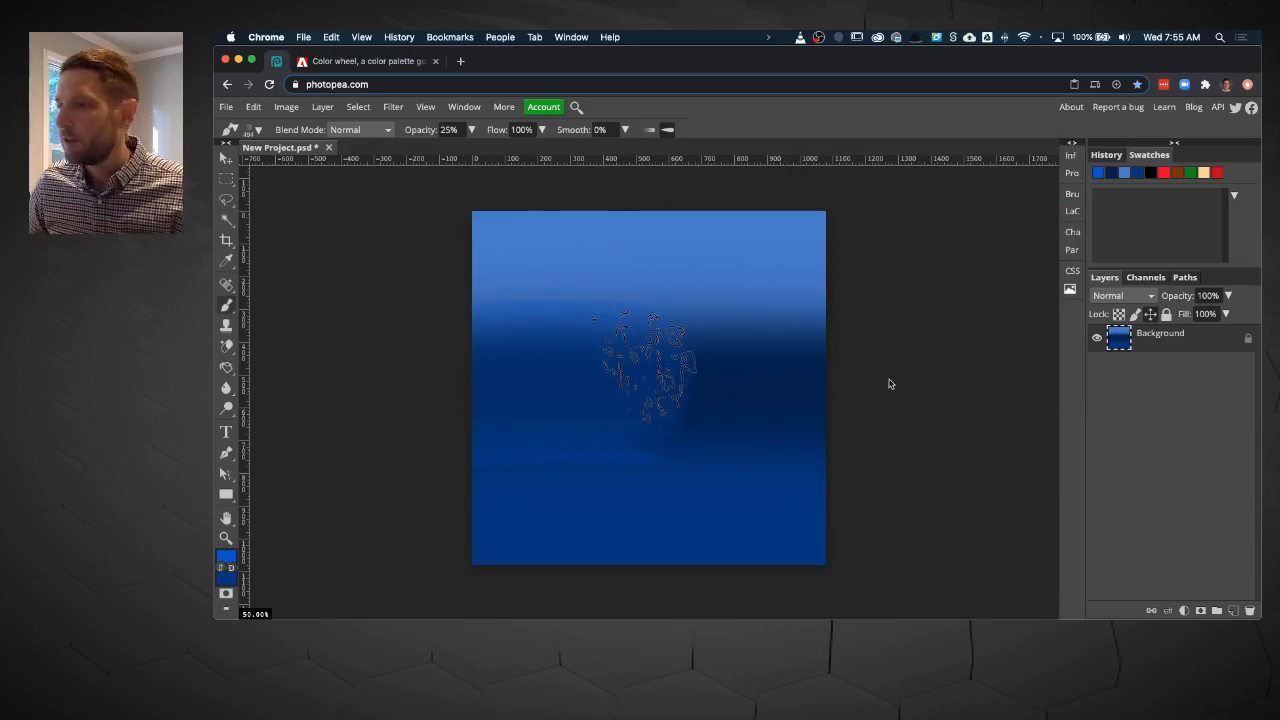
left_click_drag(650, 367, 866, 360)
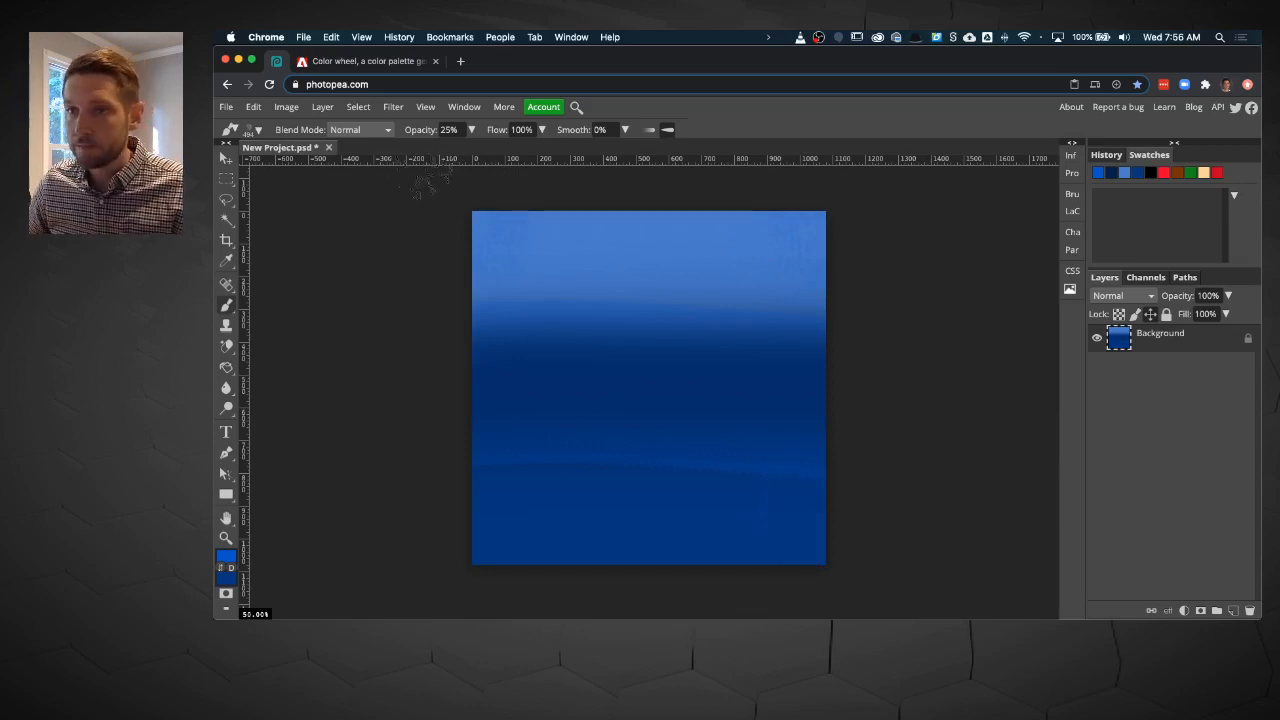
Step: Step back and forward through the Brush Tool states in the history to remove the bright blue strokes from the dark middle band
left_click(262, 107)
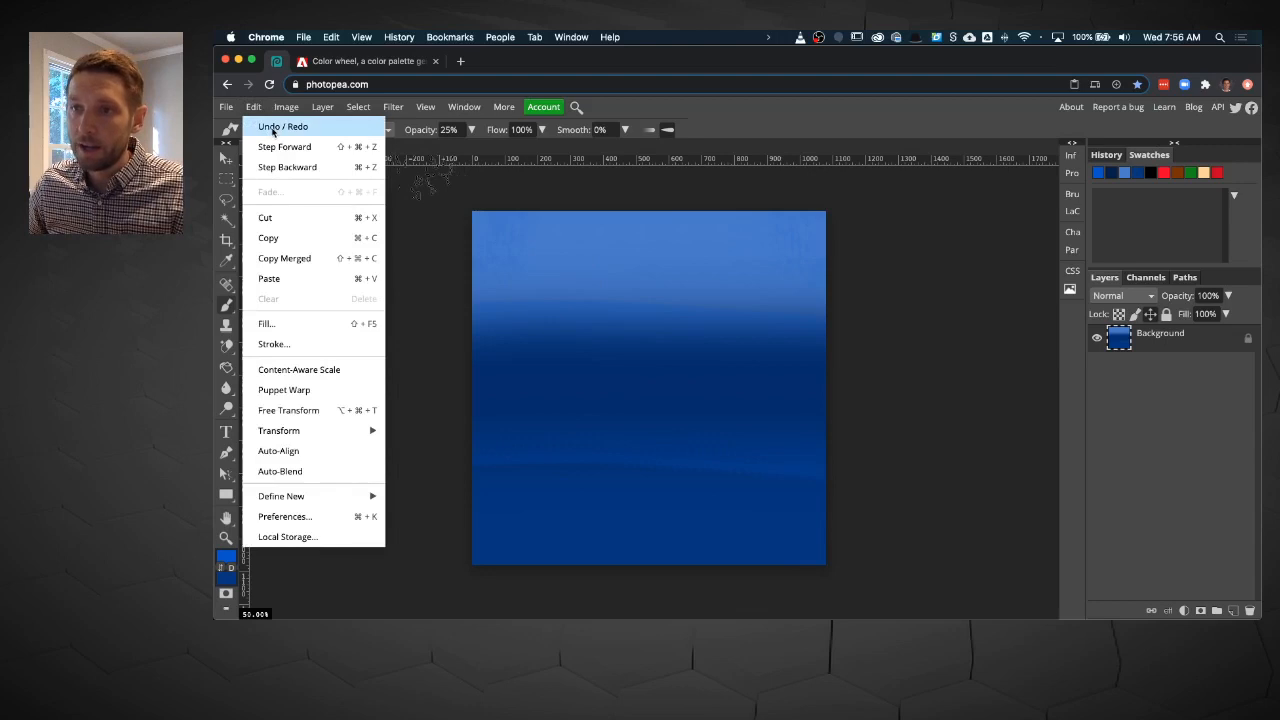
left_click(255, 108)
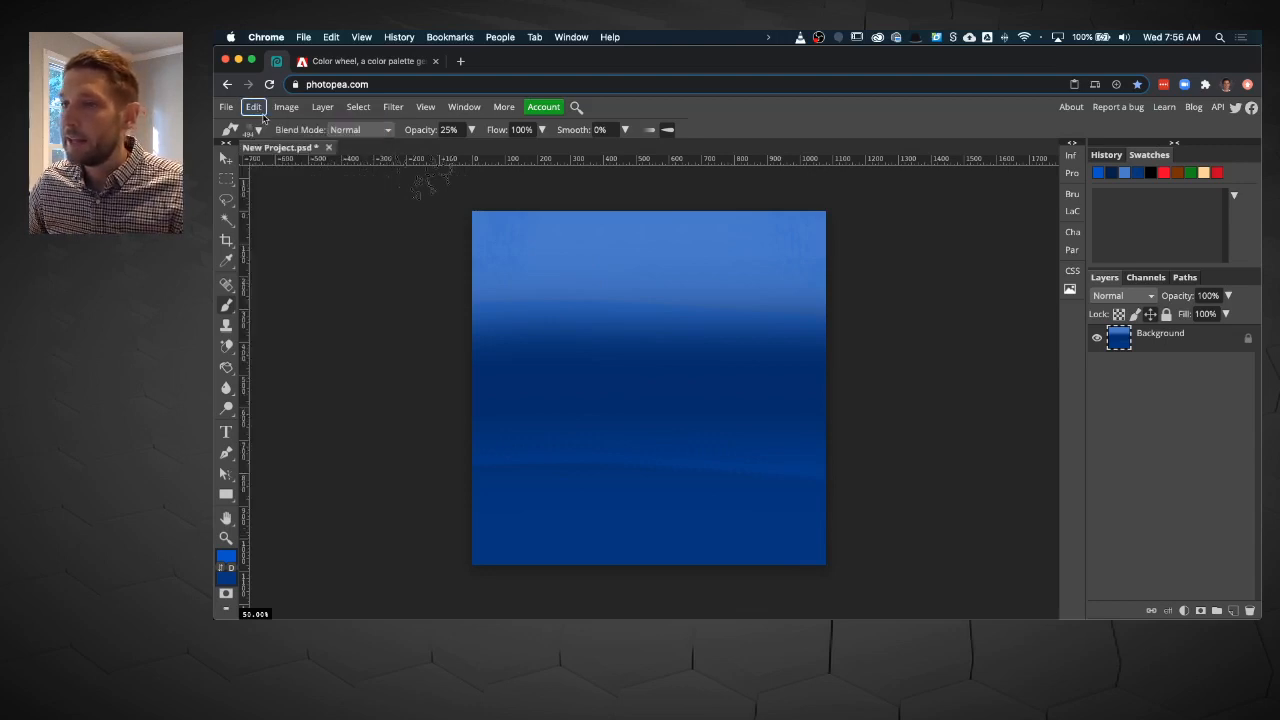
left_click(1108, 157)
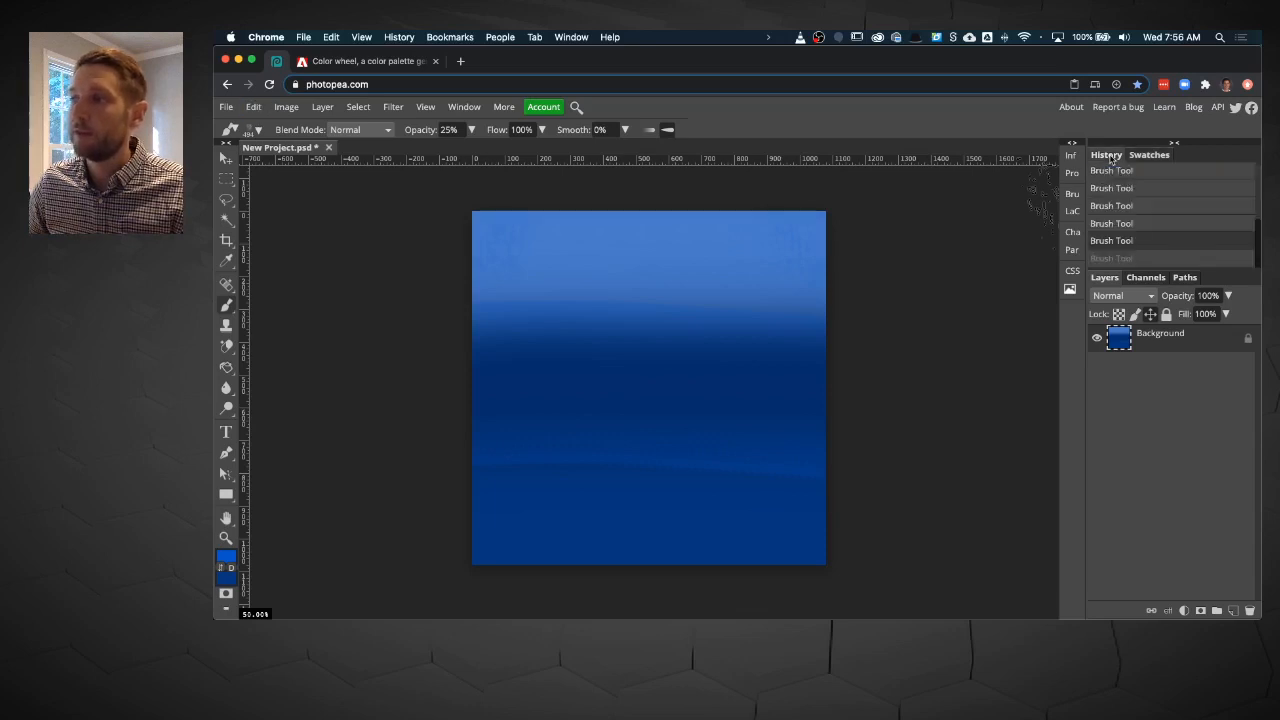
scroll(1172, 228, "up", 3)
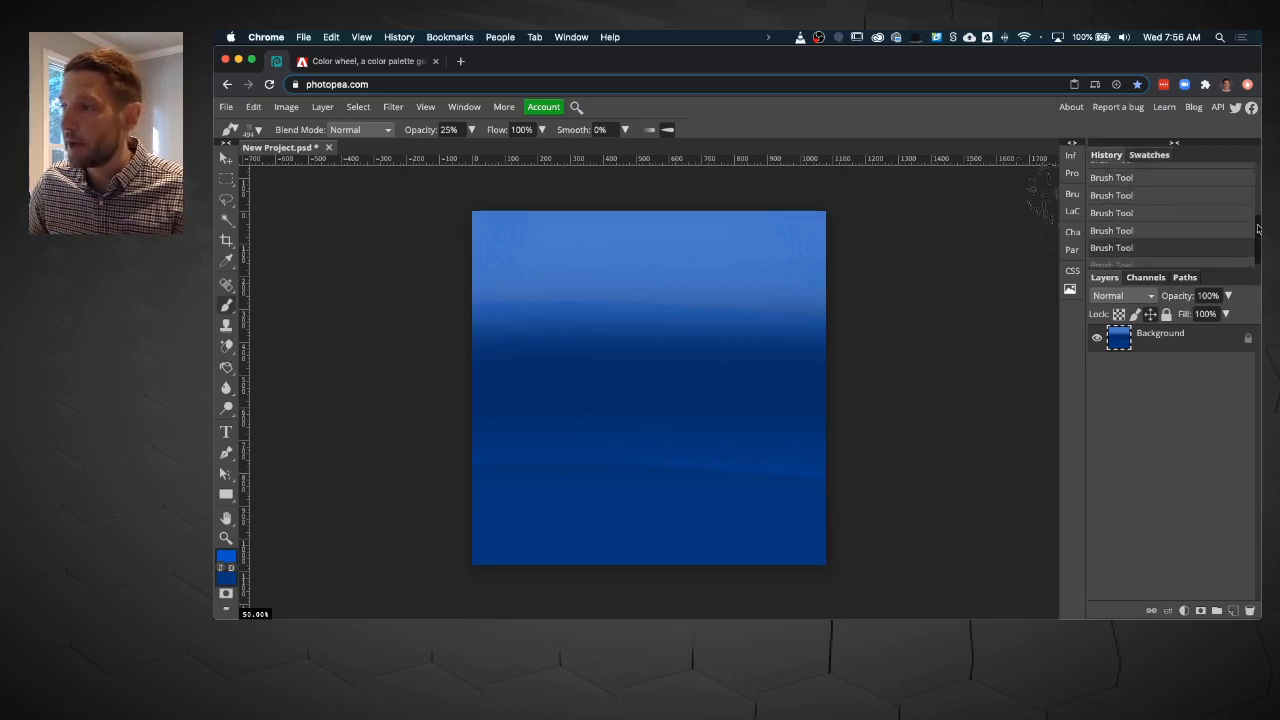
left_click(1177, 212)
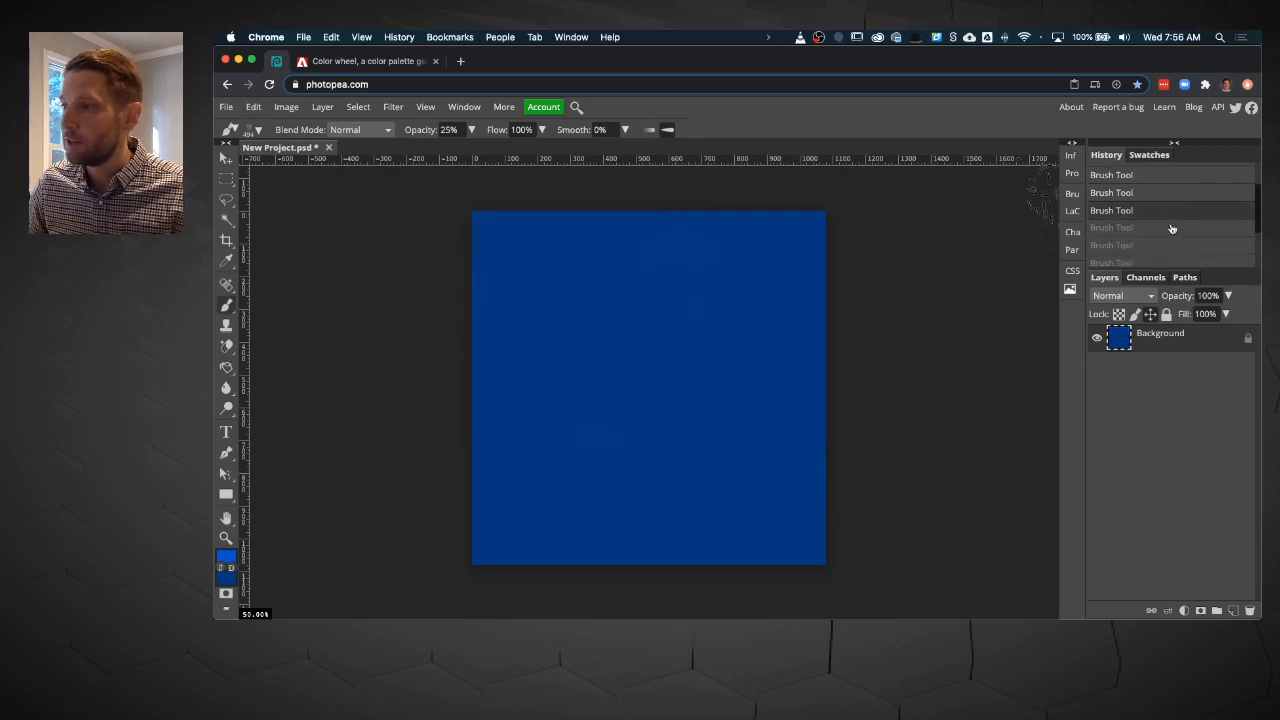
left_click(1171, 230)
left_click(1166, 245)
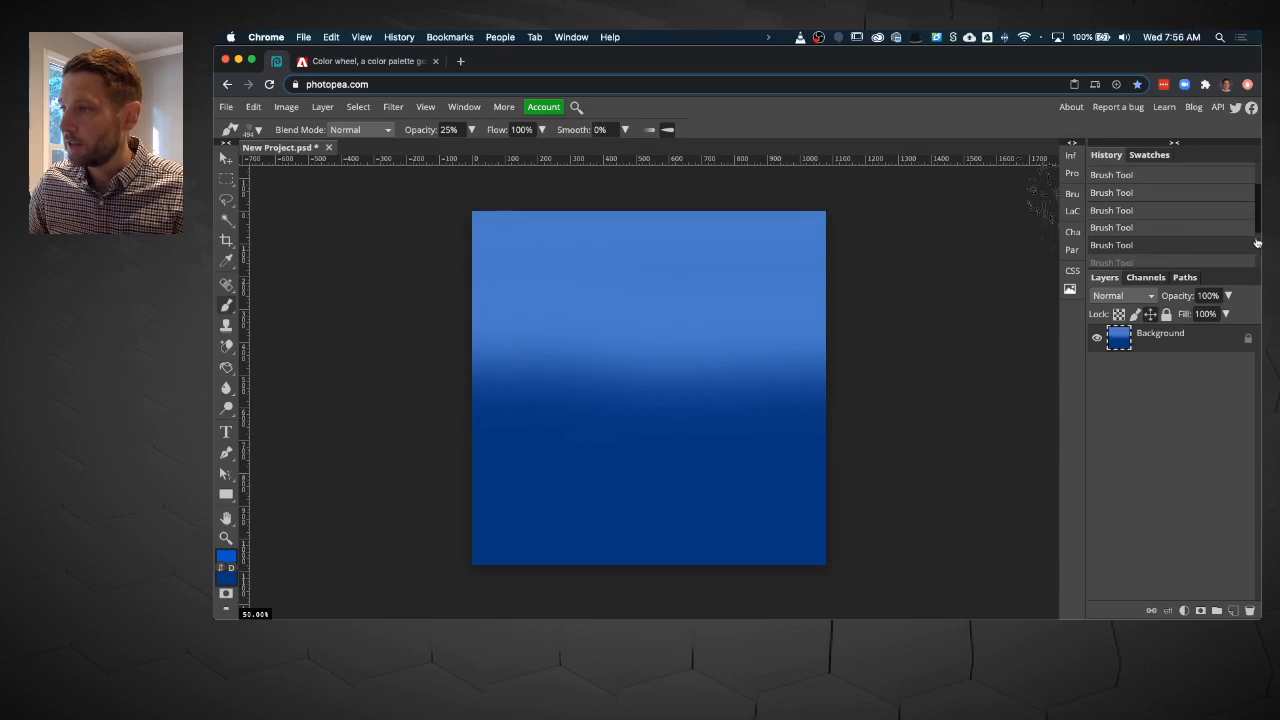
key("super+shift+z")
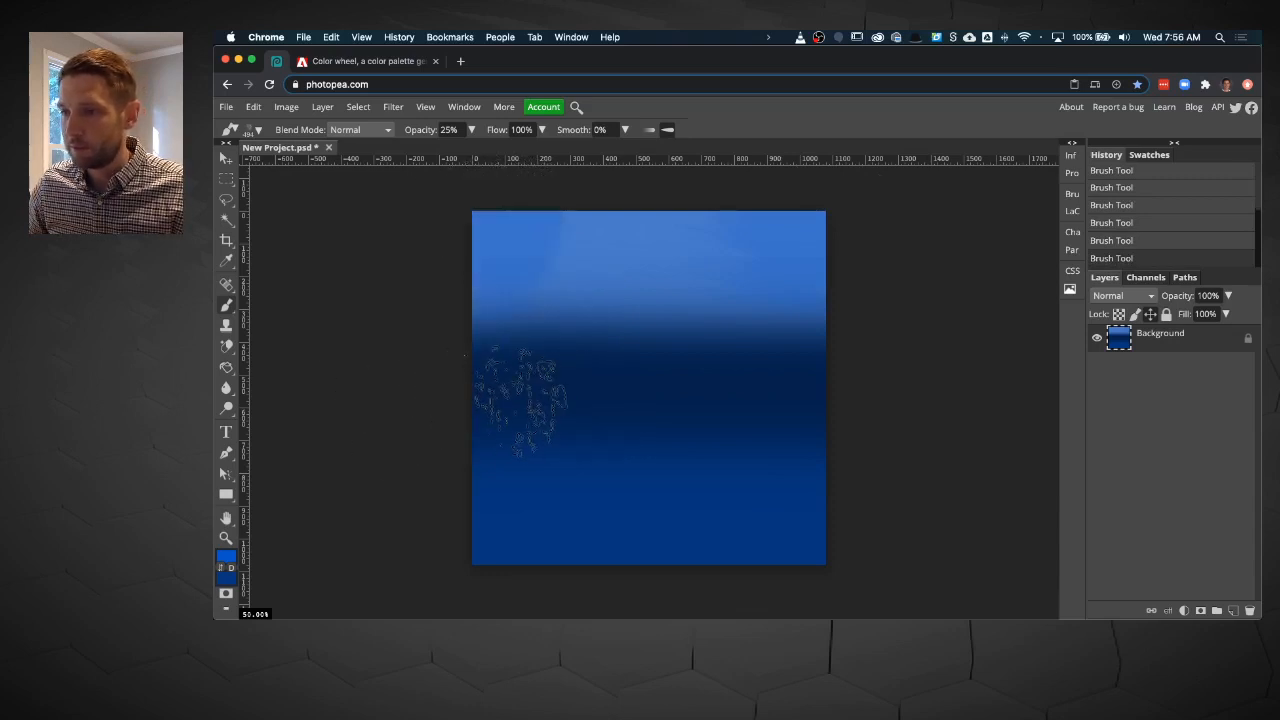
Step: Paint a bright blue stroke over the left end of the dark band and undo it
left_click(520, 400)
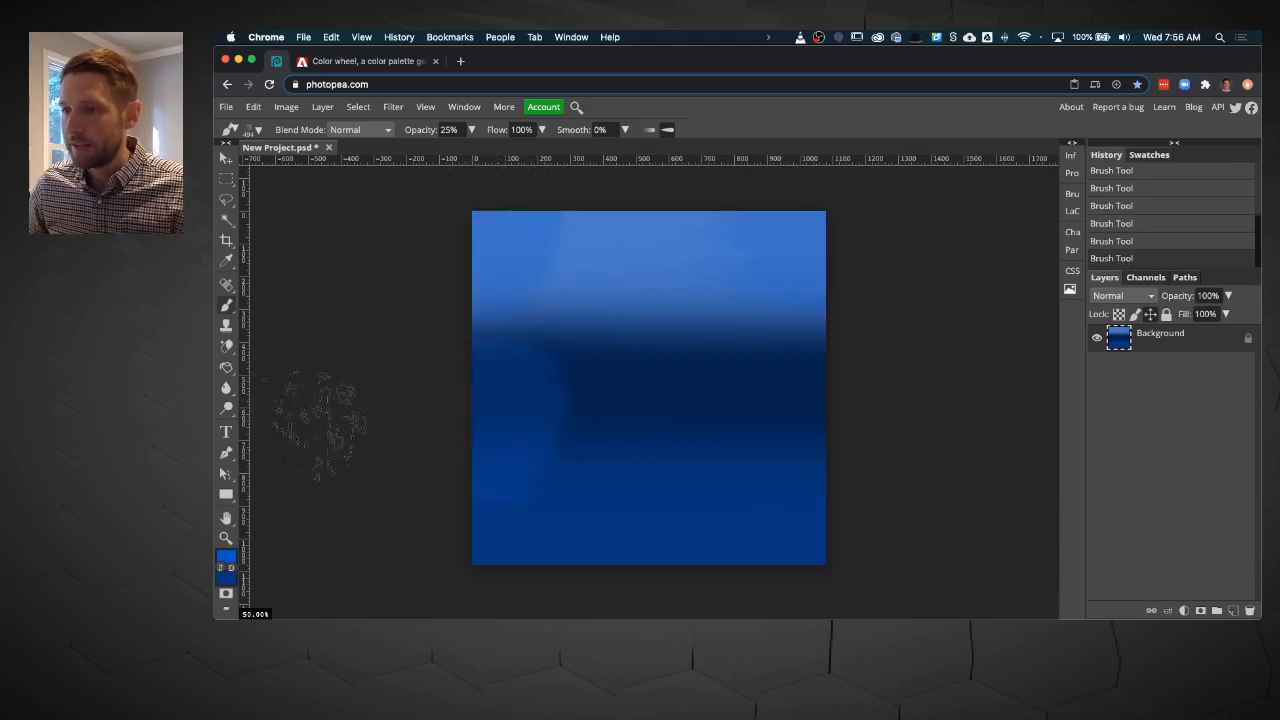
key("super+z")
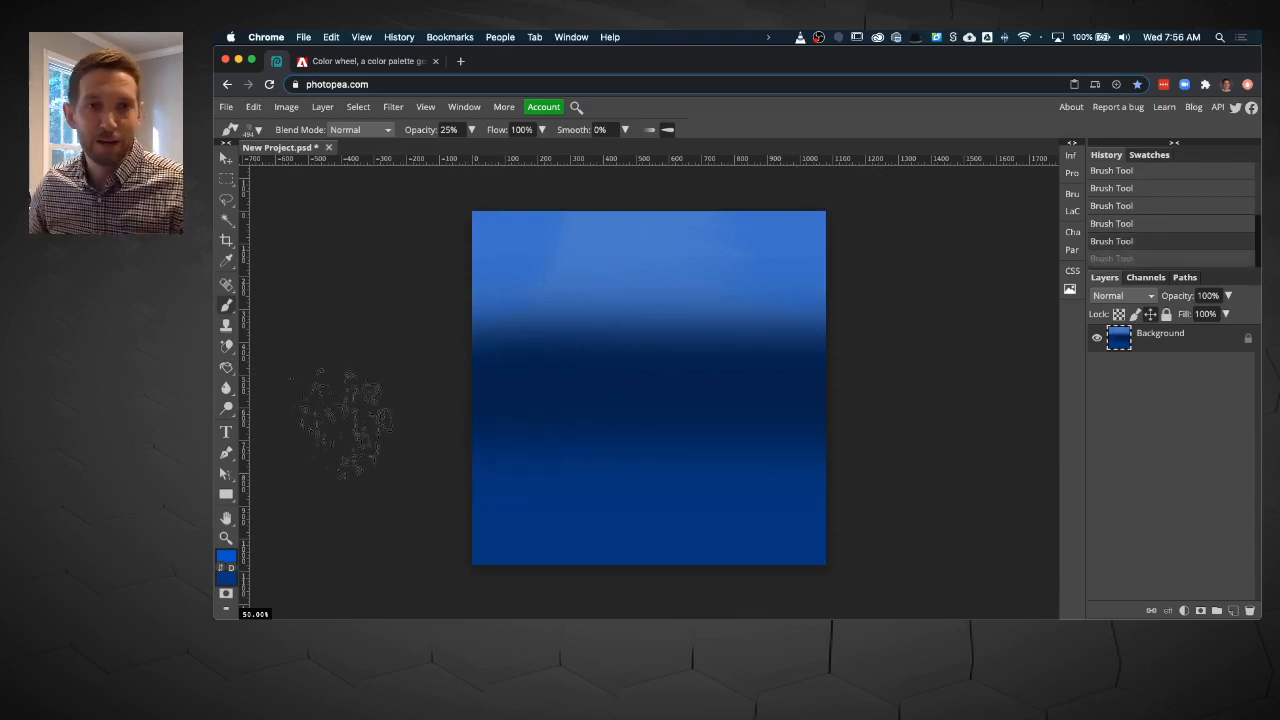
Step: Save the project as a PSD file named Abstract in the Desktop folder
left_click(229, 109)
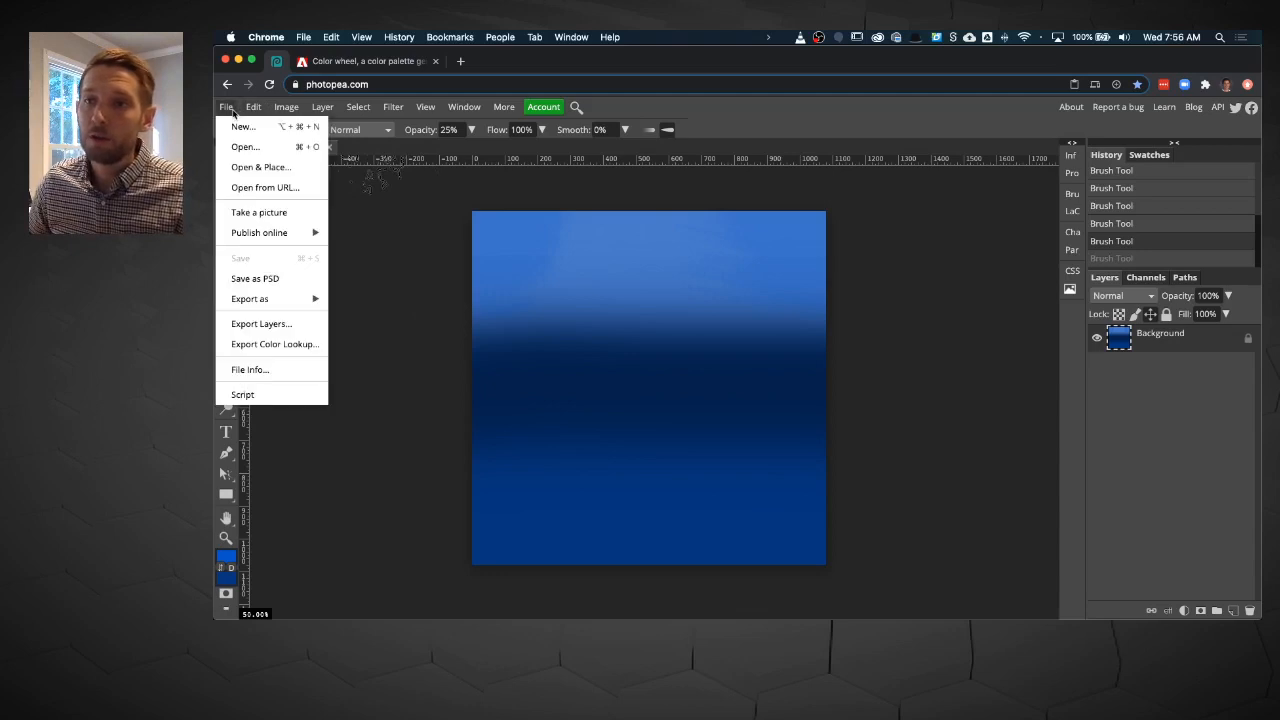
left_click(282, 279)
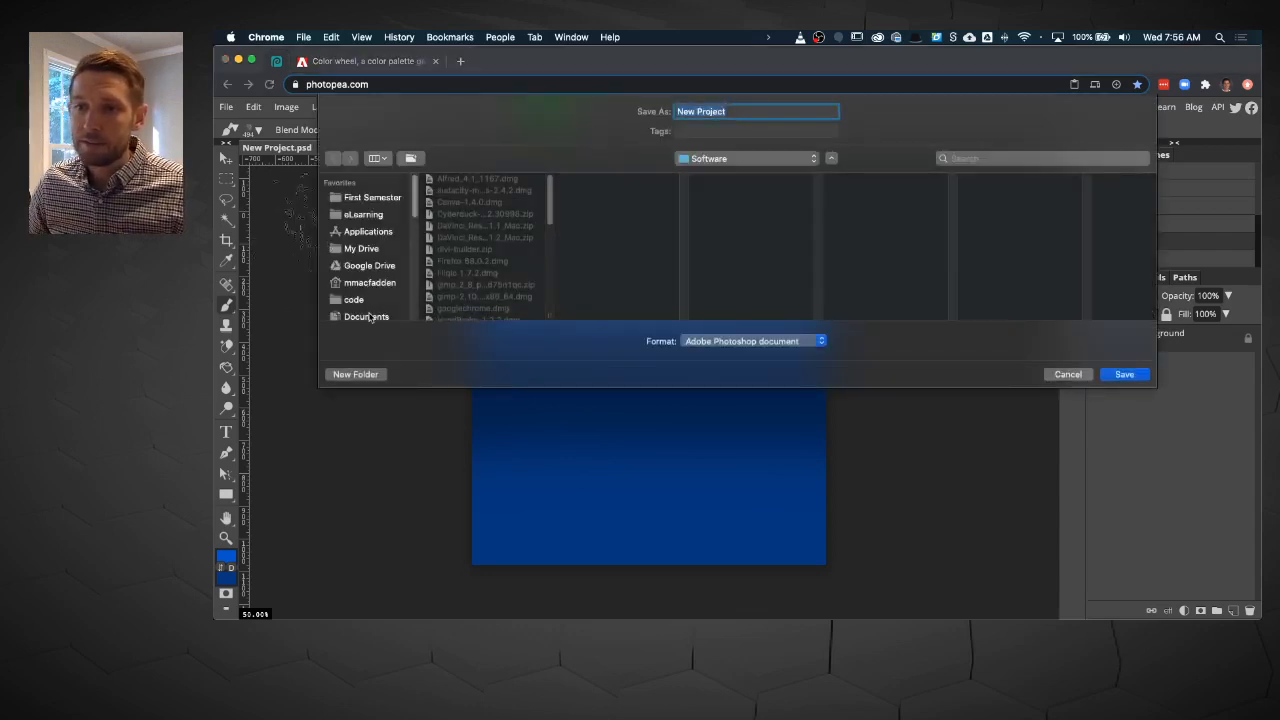
scroll(368, 300, "down", 3)
left_click(376, 262)
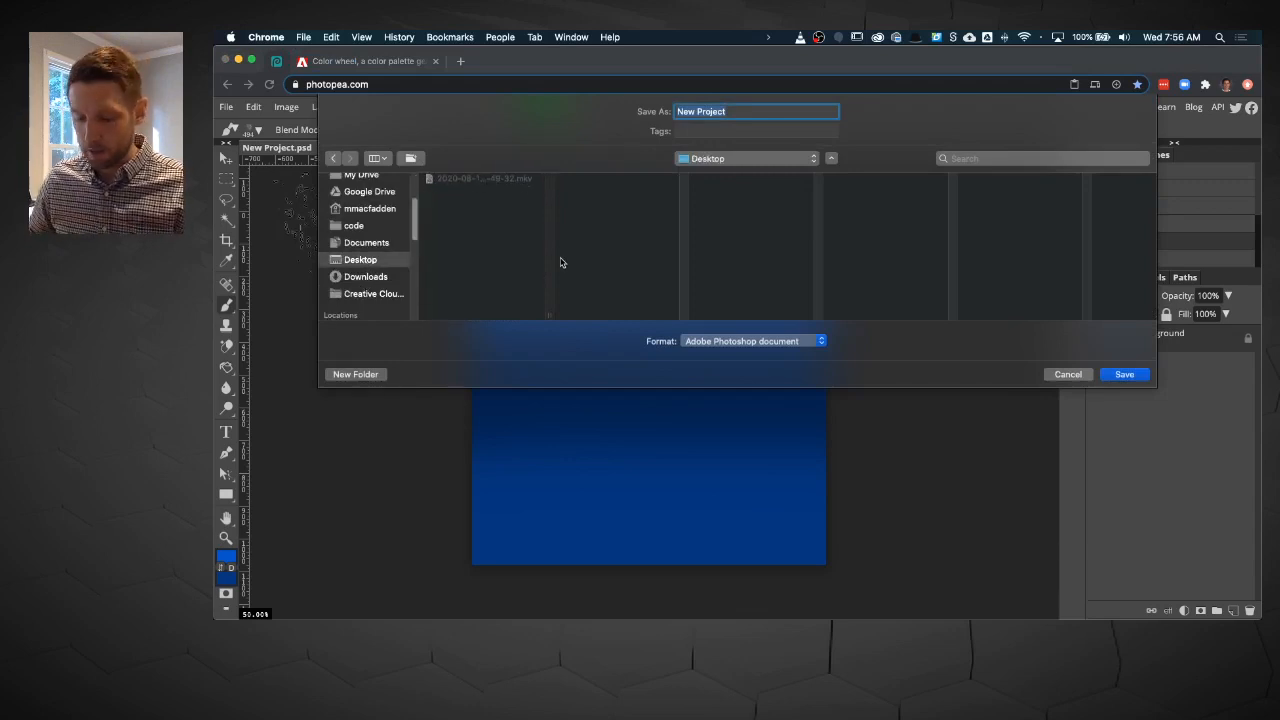
type("Abs")
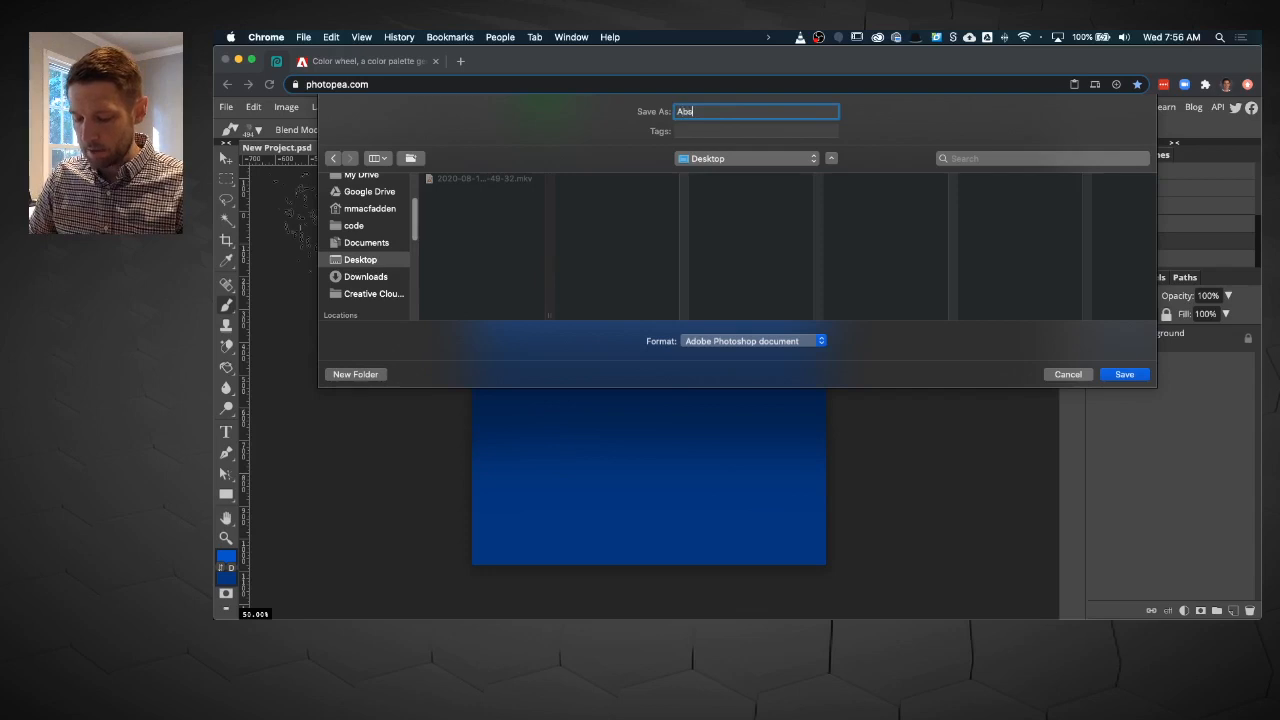
type("tract")
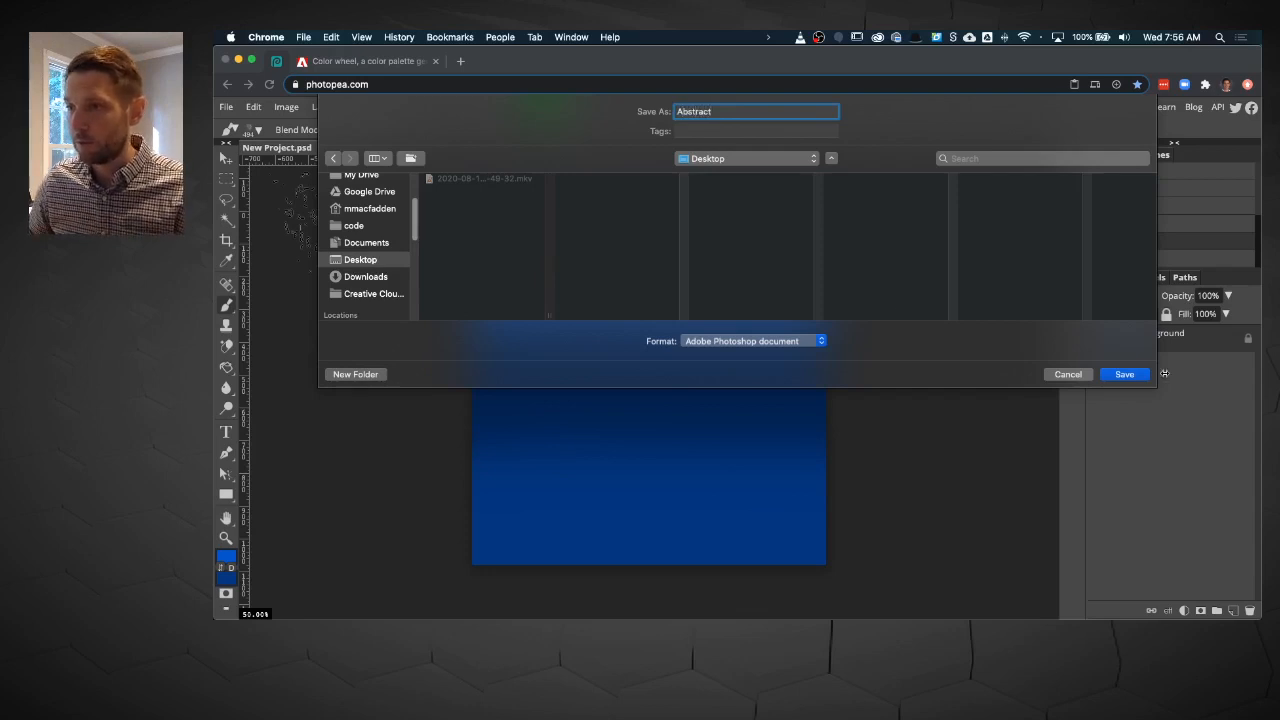
left_click(1122, 375)
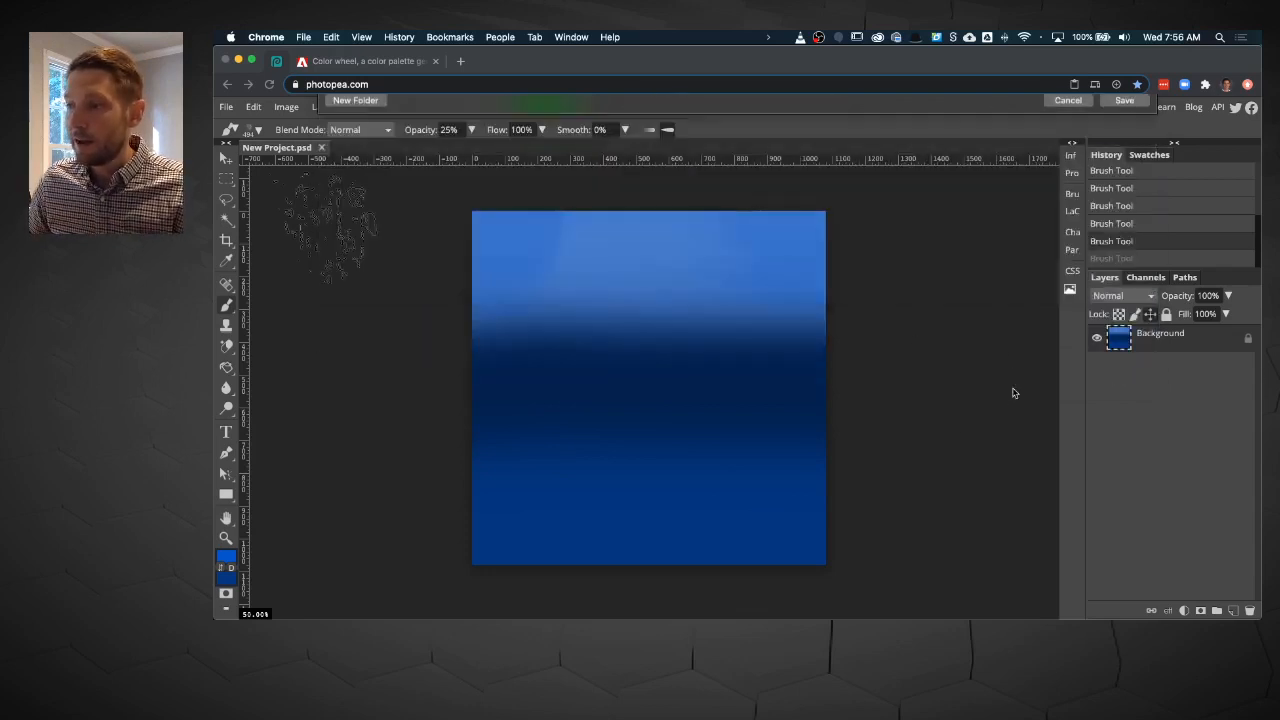